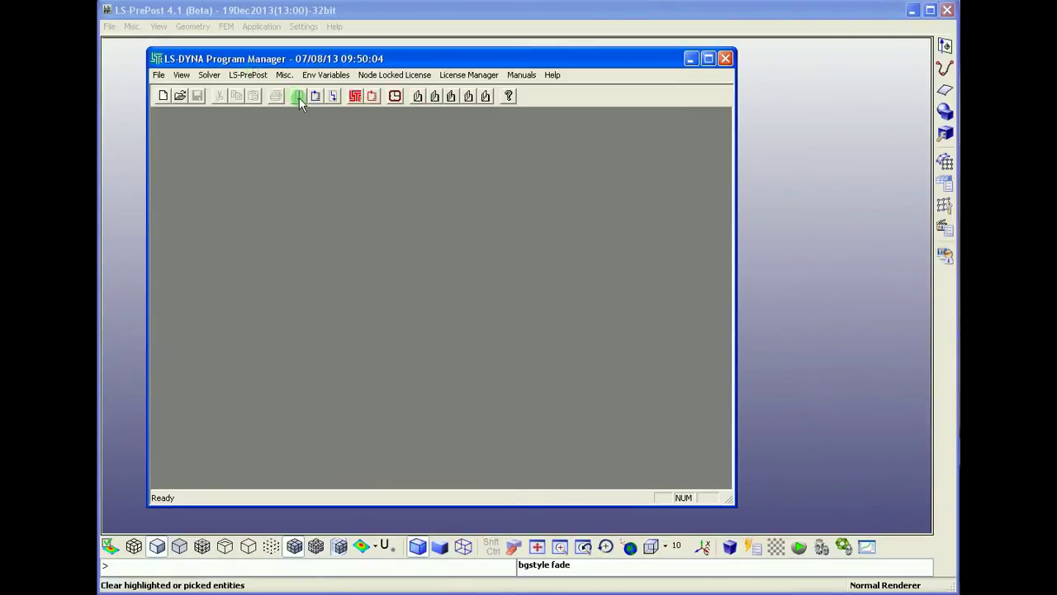
Set Conwep.k as the input file and launch the LS-DYNA run.
{"action": "left_click", "coordinate": [298, 96]}
{"action": "left_click", "coordinate": [468, 195]}
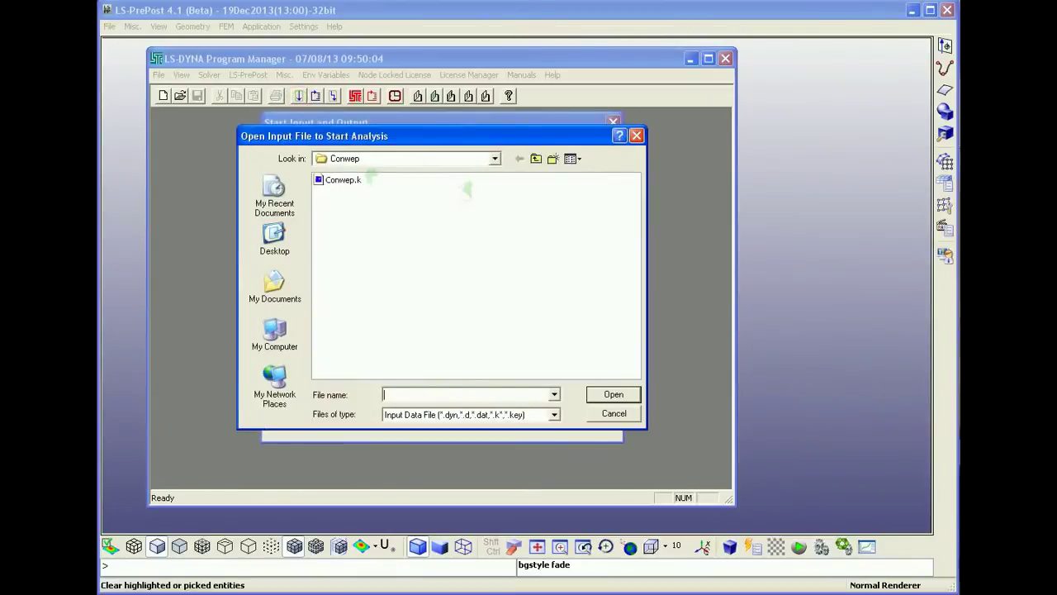
{"action": "left_click", "coordinate": [347, 181]}
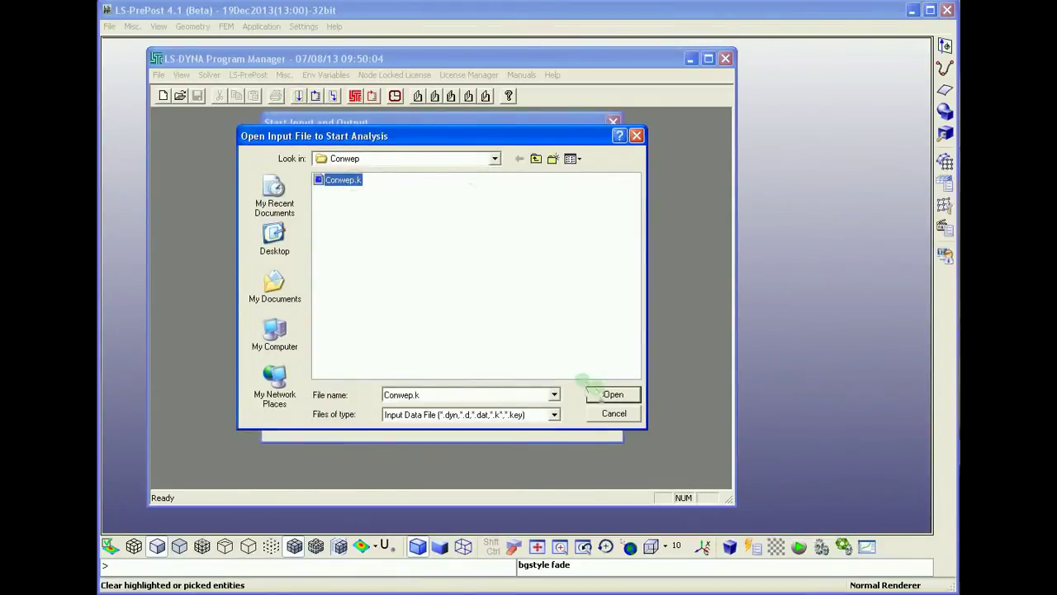
{"action": "left_click", "coordinate": [612, 394]}
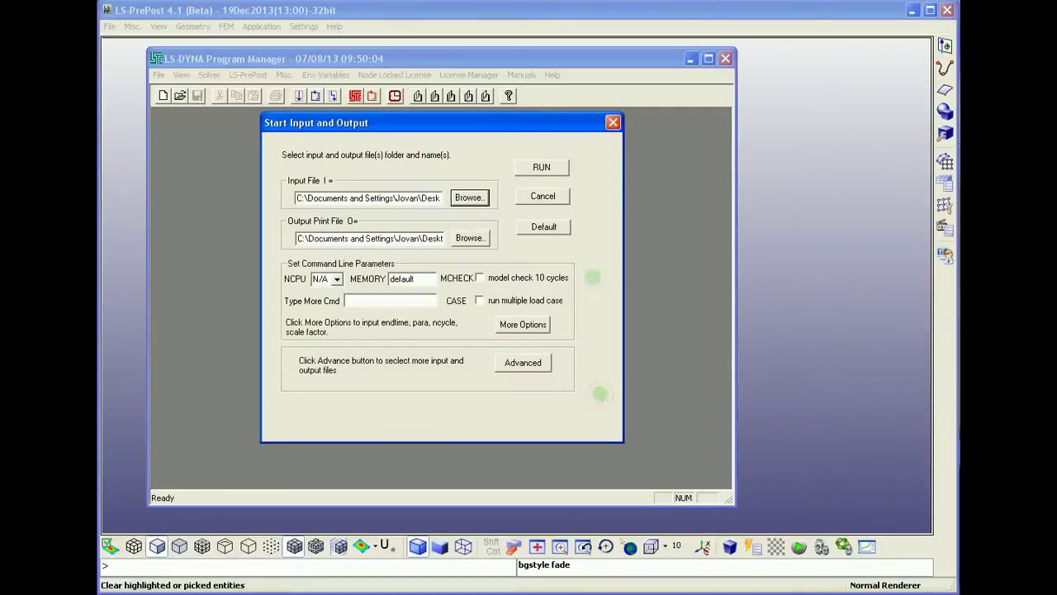
{"action": "left_click", "coordinate": [553, 169]}
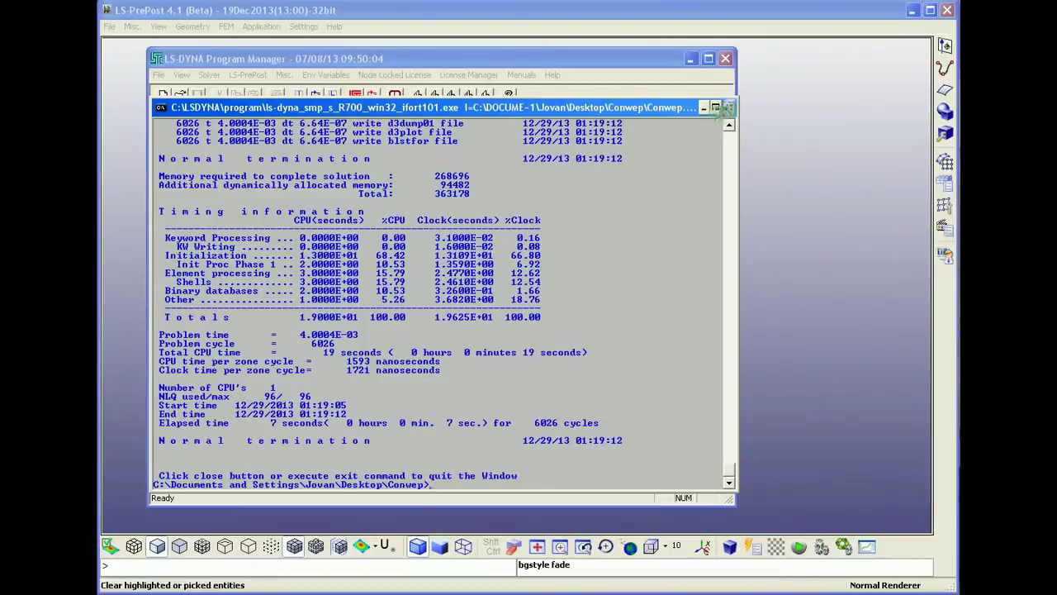
Close the solver console after normal termination at 6026 cycles.
{"action": "left_click", "coordinate": [729, 108]}
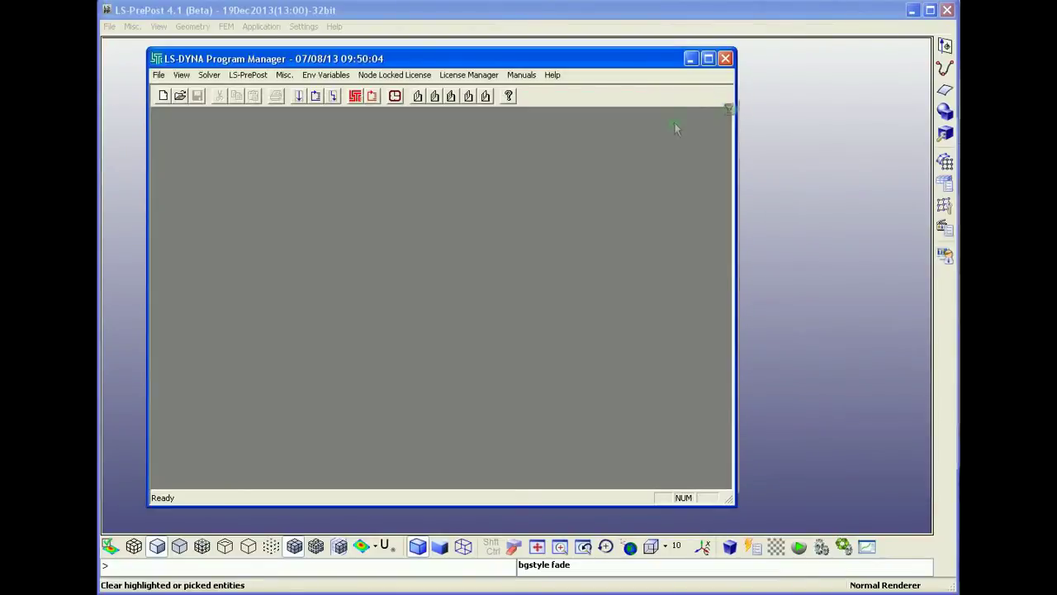
Open the Conwep d3plot file as LS-DYNA binary plot results.
{"action": "left_click", "coordinate": [110, 29]}
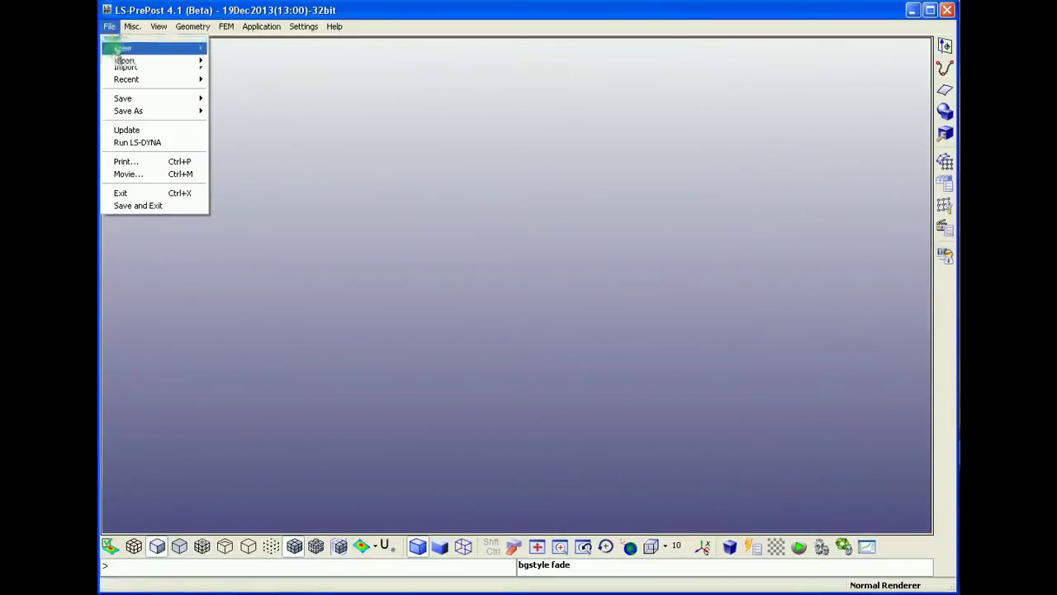
{"action": "mouse_move", "coordinate": [122, 55]}
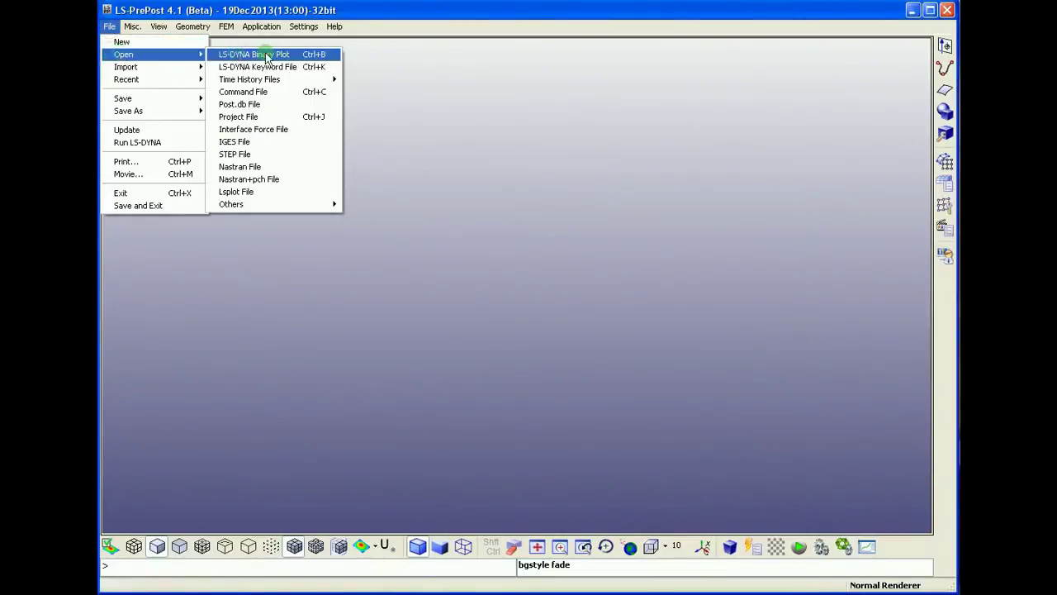
{"action": "left_click", "coordinate": [265, 53]}
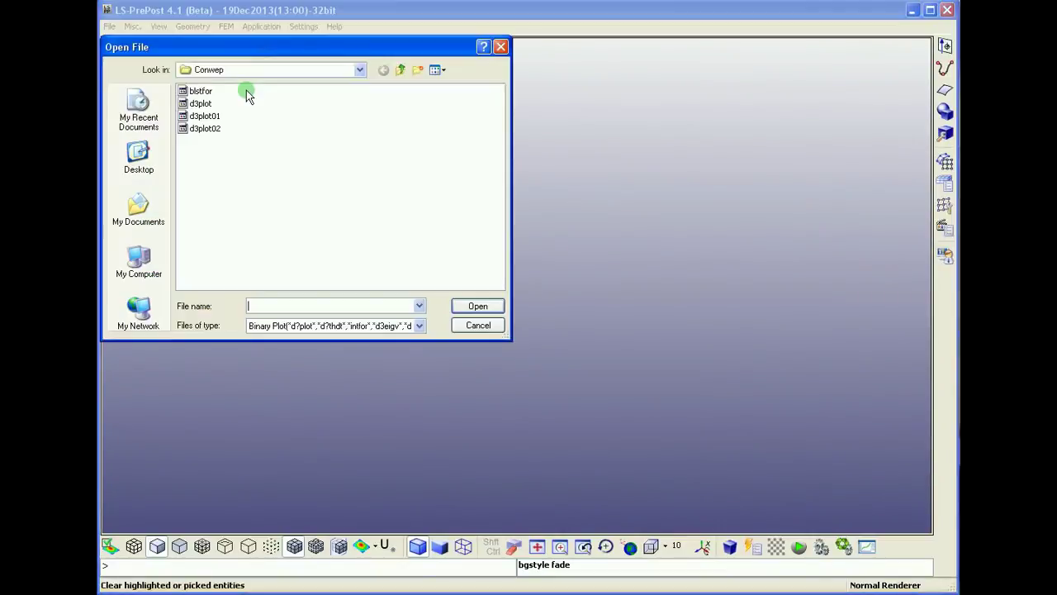
{"action": "left_click", "coordinate": [200, 103]}
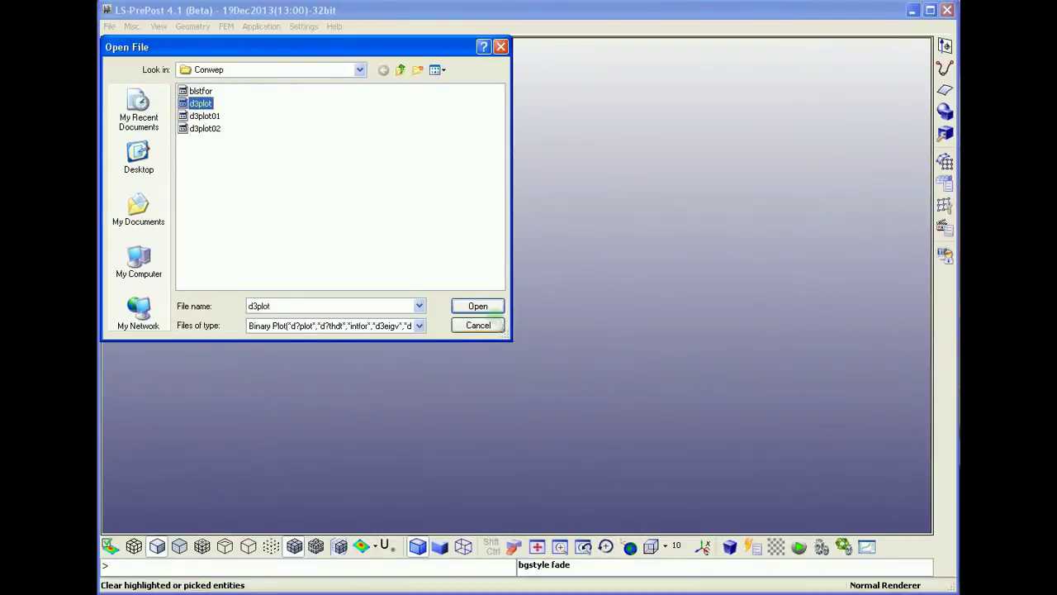
{"action": "left_click", "coordinate": [479, 306]}
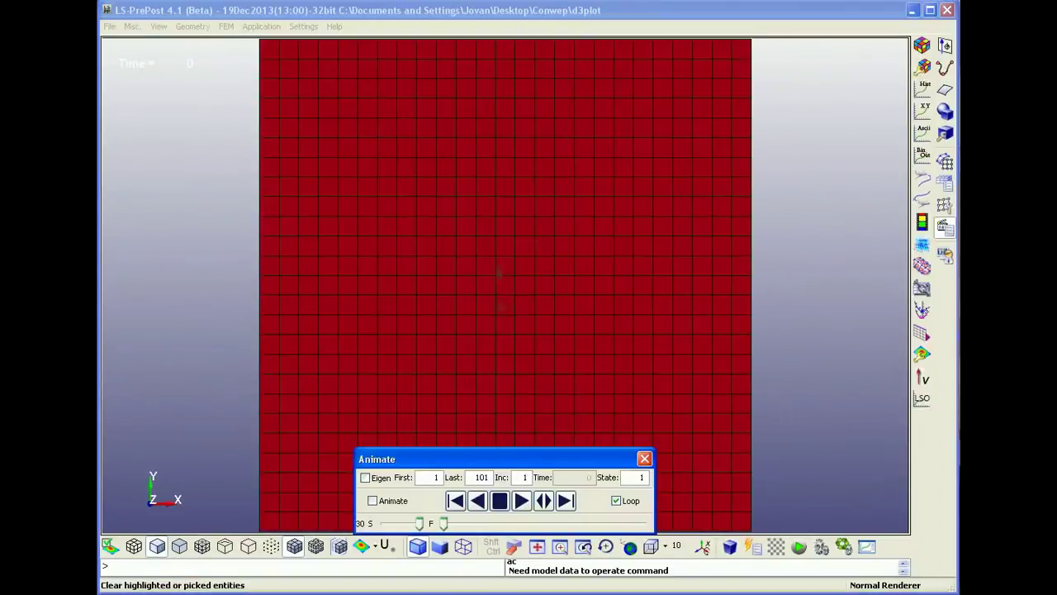
Fringe the plate with Stress pressure contours, then advance one result state.
{"action": "scroll", "coordinate": [552, 118], "scroll_direction": "down", "scroll_amount": 3}
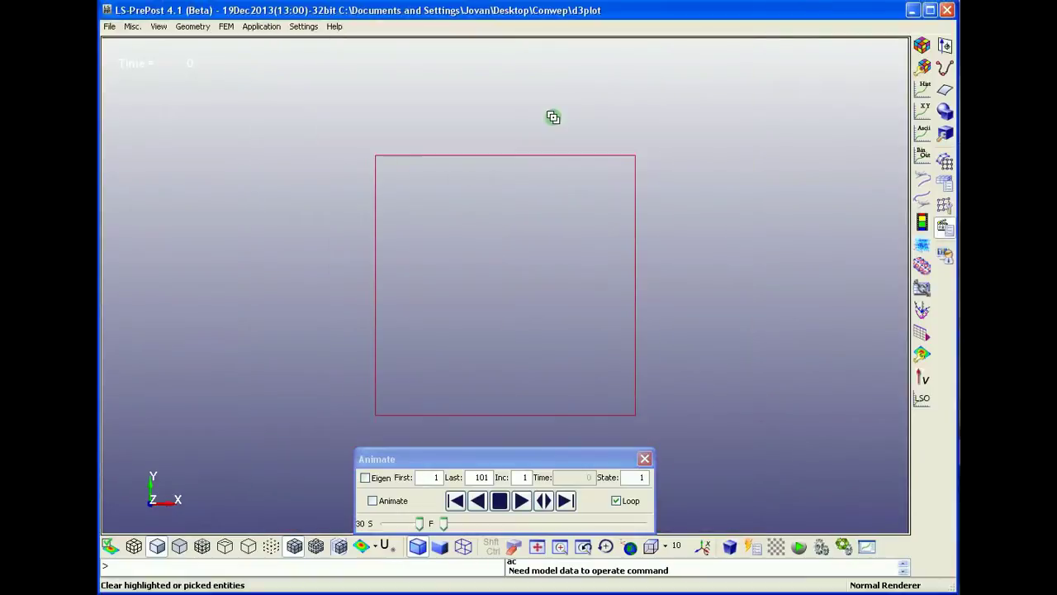
{"action": "left_click", "coordinate": [922, 46]}
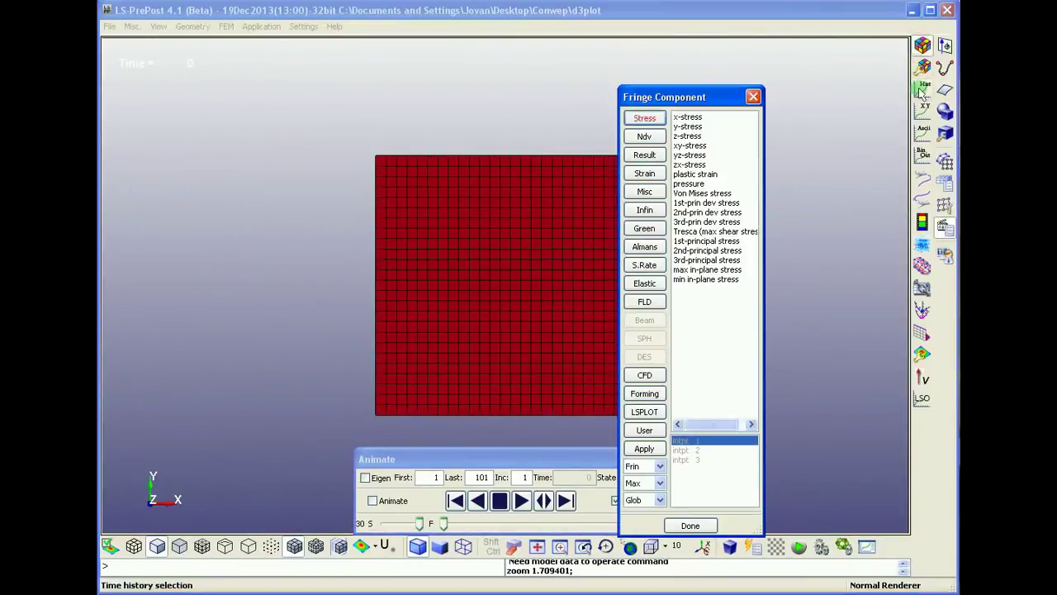
{"action": "left_click", "coordinate": [692, 184]}
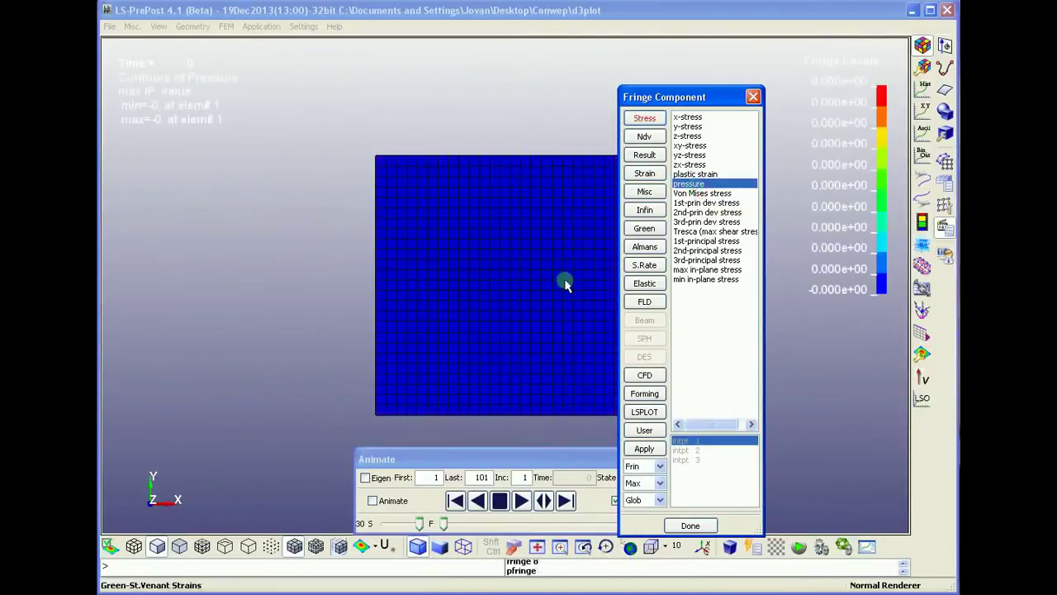
{"action": "left_click_drag", "start_coordinate": [519, 341], "coordinate": [465, 232]}
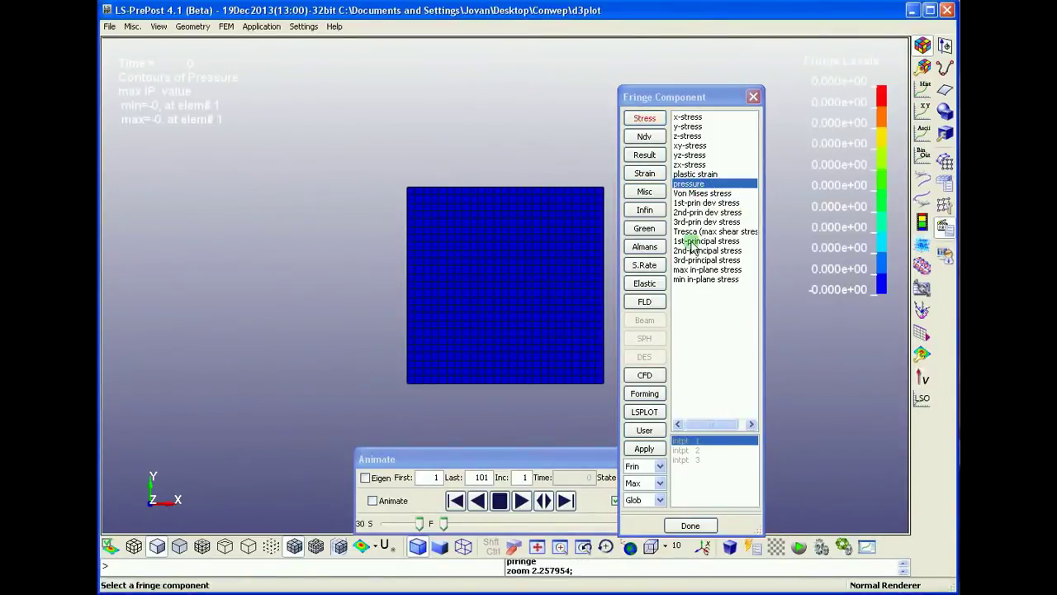
{"action": "left_click", "coordinate": [566, 500]}
Step the pressure animation forward a dozen result states.
{"action": "left_click", "coordinate": [566, 500]}
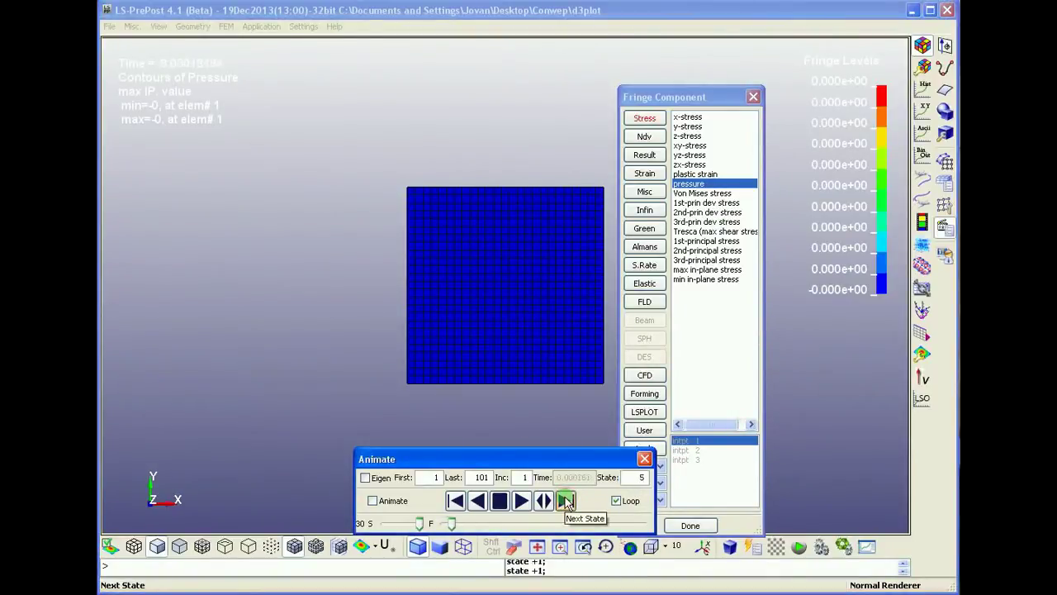
{"action": "left_click", "coordinate": [566, 500]}
{"action": "left_click", "coordinate": [566, 500]}
{"action": "left_click", "coordinate": [566, 500]}
{"action": "left_click", "coordinate": [565, 500]}
{"action": "left_click", "coordinate": [565, 501]}
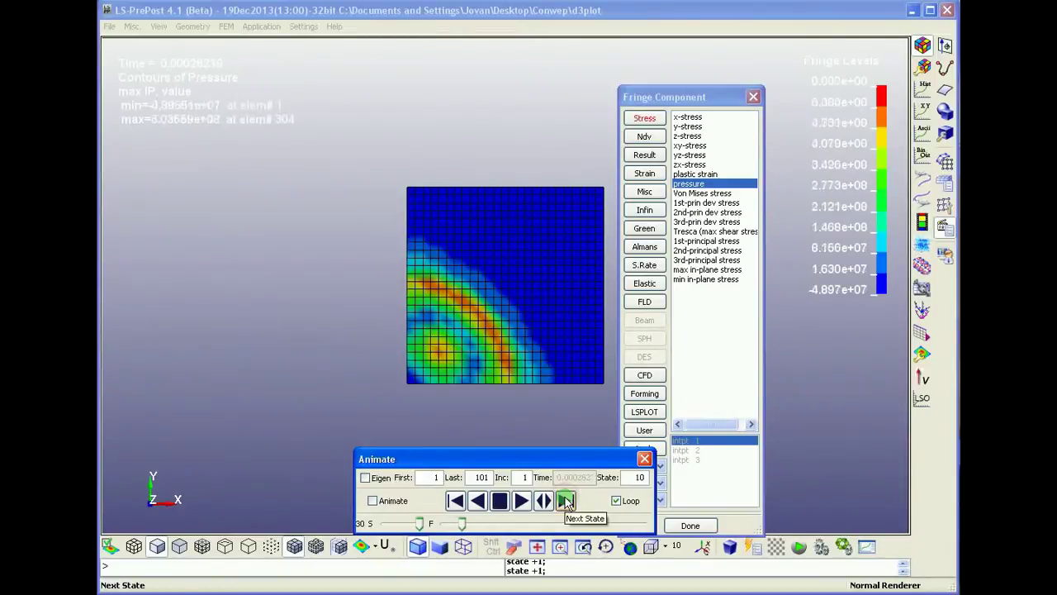
{"action": "left_click", "coordinate": [566, 501]}
{"action": "left_click", "coordinate": [565, 501]}
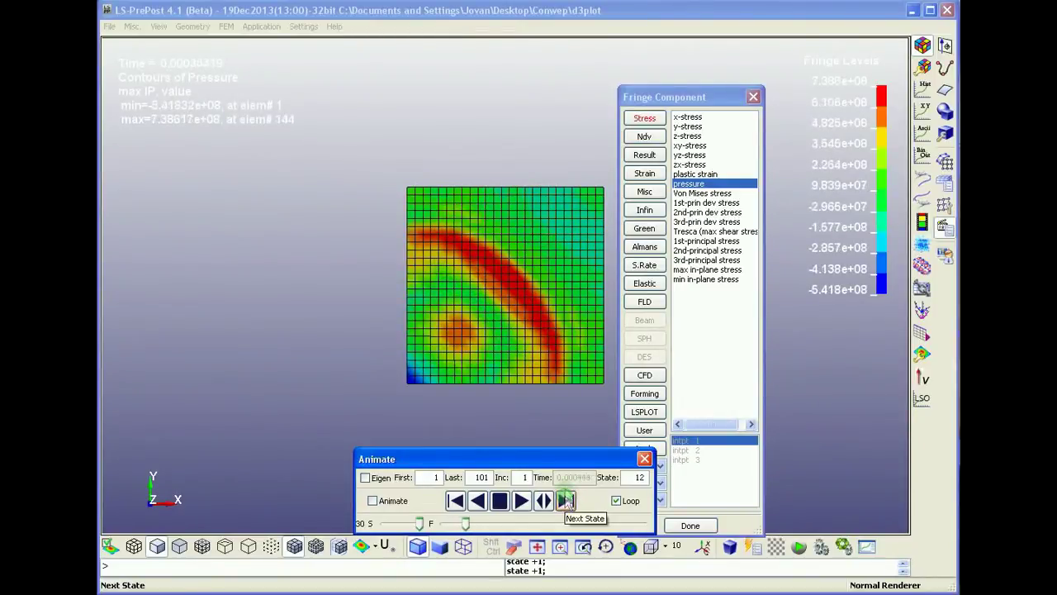
{"action": "left_click", "coordinate": [566, 501]}
{"action": "left_click", "coordinate": [566, 501]}
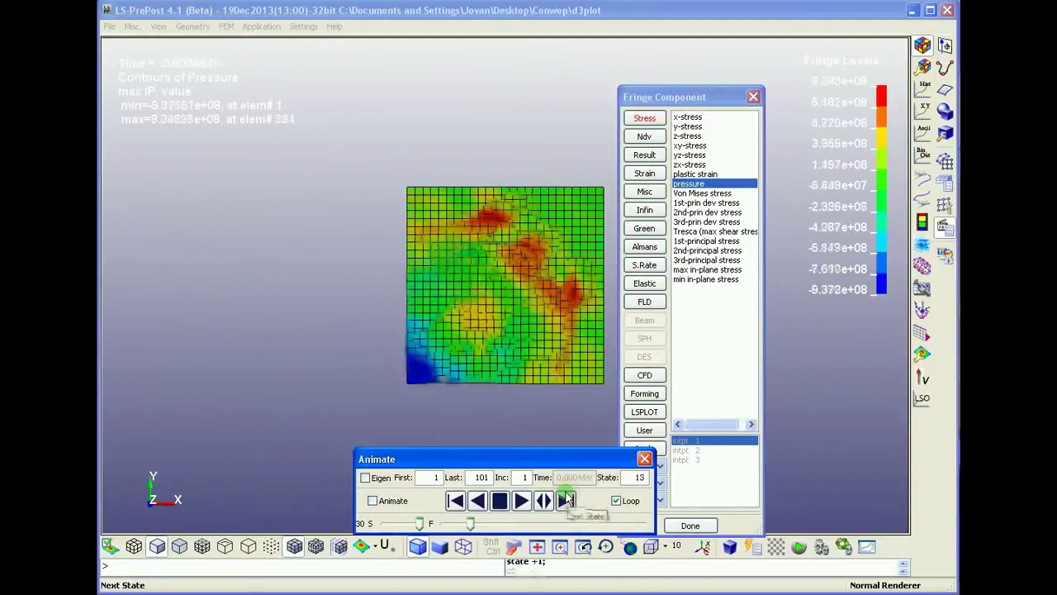
{"action": "left_click", "coordinate": [566, 501]}
{"action": "left_click", "coordinate": [565, 500]}
{"action": "left_click", "coordinate": [566, 501]}
Rotate the plate to an oblique view, then play and stop the animation at state 57.
{"action": "left_click_drag", "start_coordinate": [504, 284], "coordinate": [557, 292], "text": "shift"}
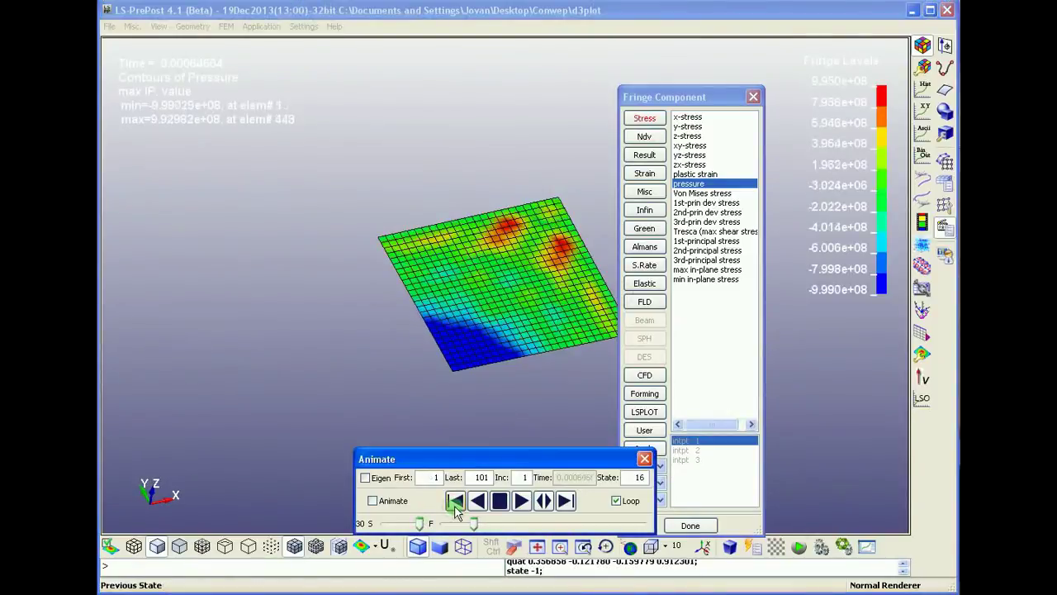
{"action": "left_click", "coordinate": [455, 504]}
{"action": "left_click", "coordinate": [455, 504]}
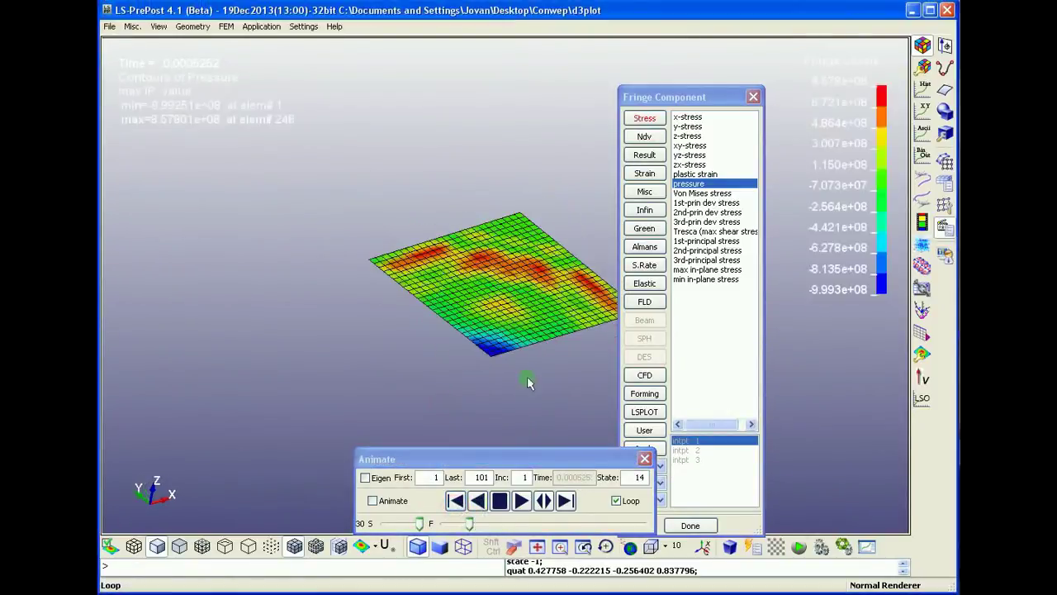
{"action": "left_click_drag", "start_coordinate": [524, 377], "coordinate": [557, 377], "text": "shift"}
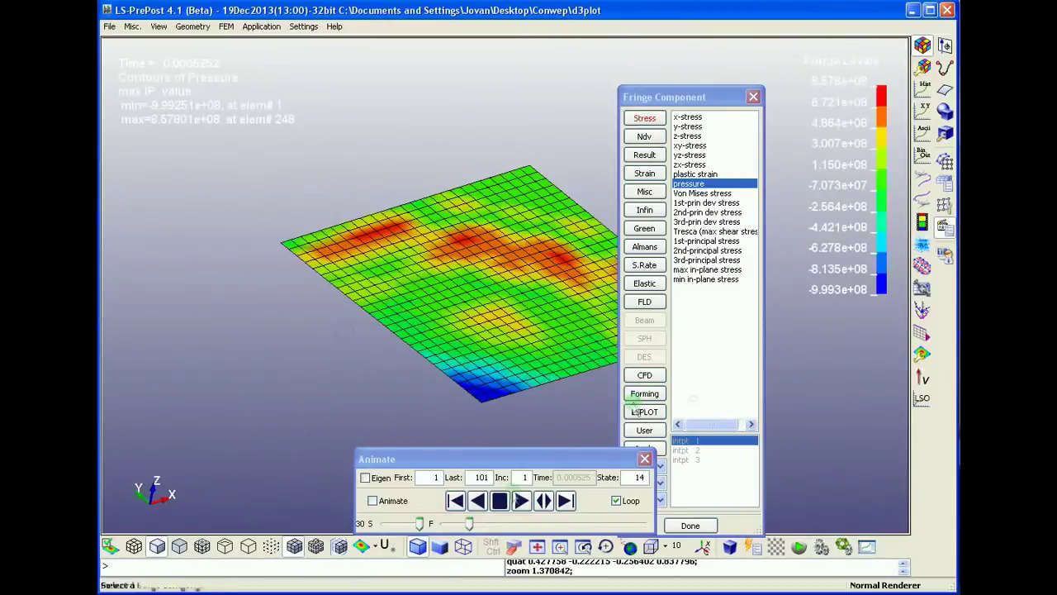
{"action": "left_click", "coordinate": [520, 501]}
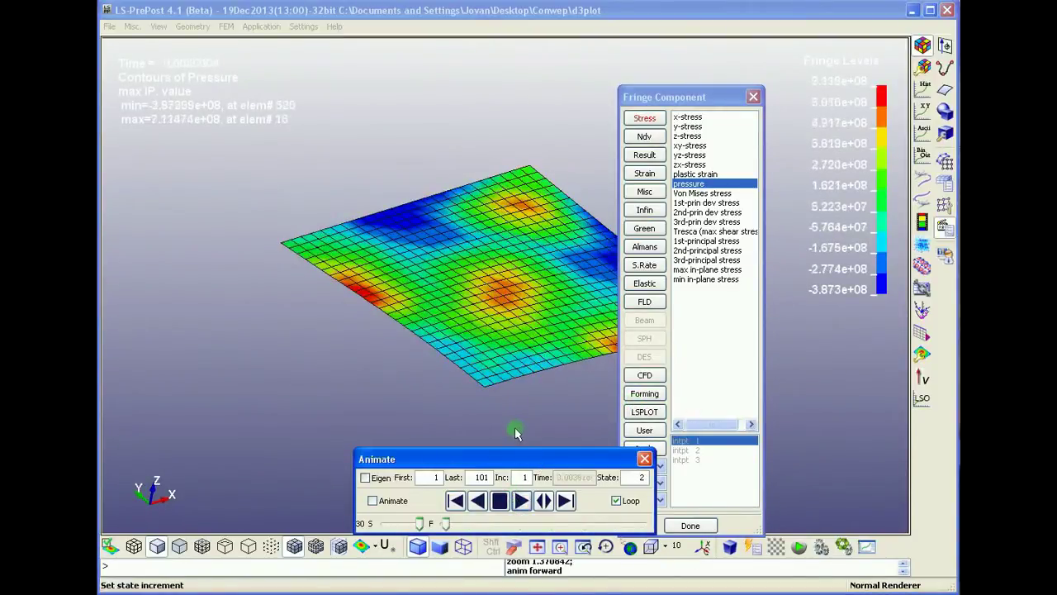
{"action": "left_click", "coordinate": [500, 501]}
Rotate the plate and shift it up and left in the view.
{"action": "left_click_drag", "start_coordinate": [506, 462], "coordinate": [575, 406], "text": "shift"}
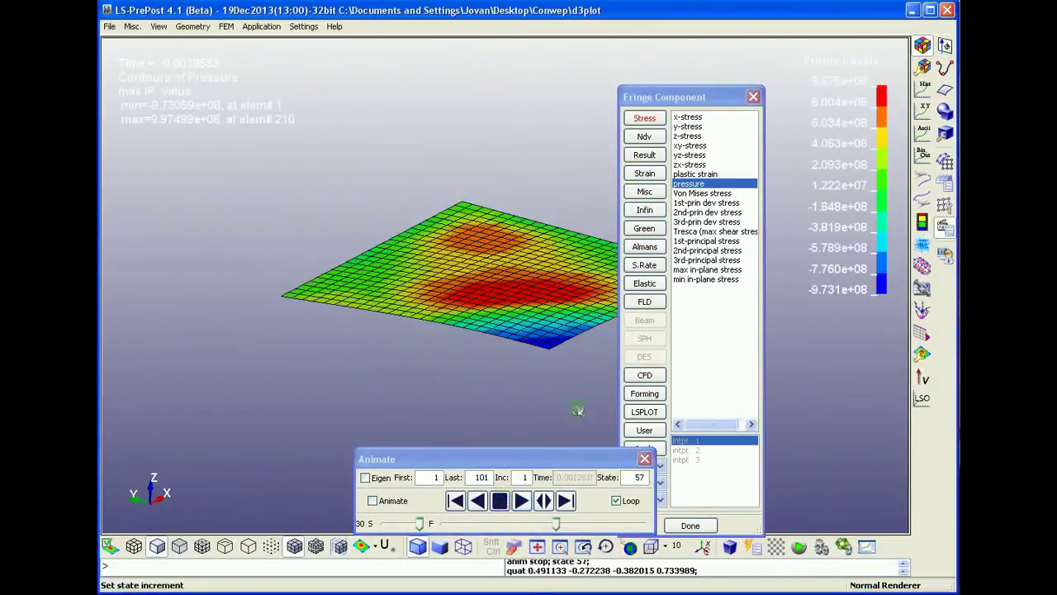
{"action": "middle_click_drag", "start_coordinate": [577, 410], "coordinate": [440, 354], "text": "shift"}
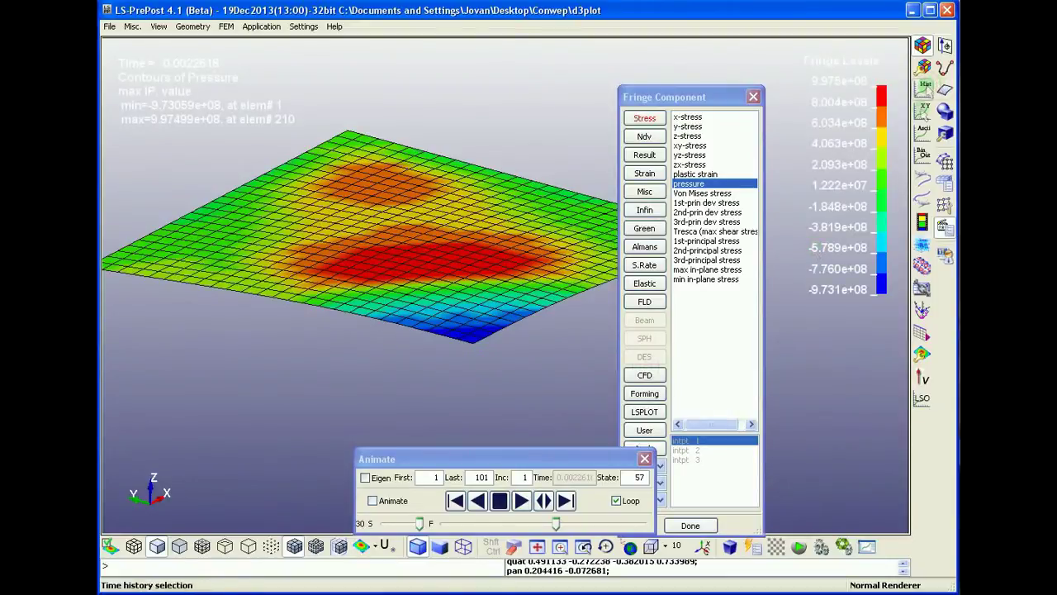
{"action": "left_click", "coordinate": [925, 87]}
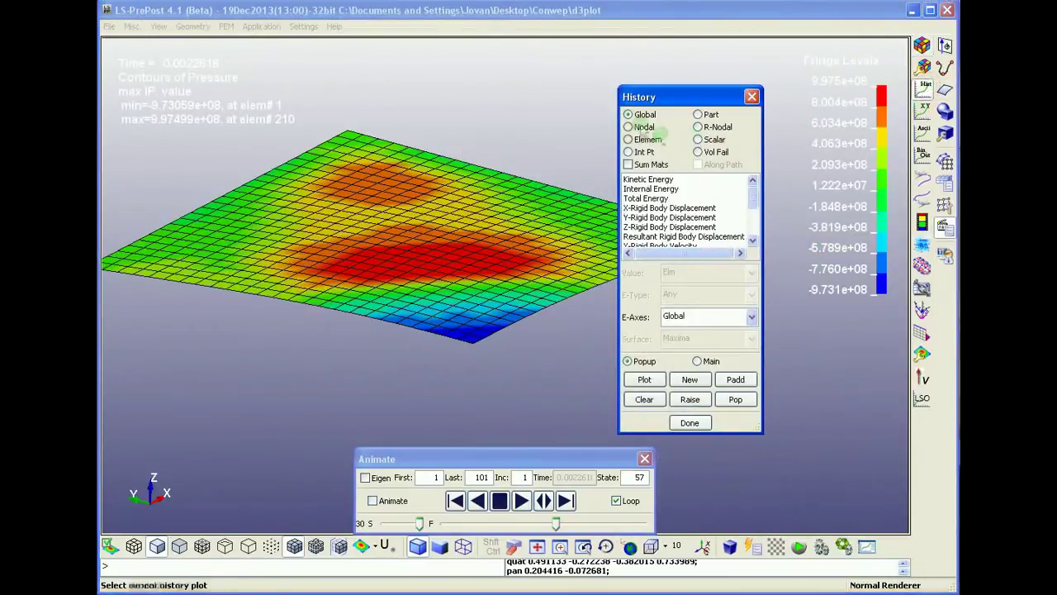
Plot the nodal Z-displacement history of the plate's front corner node, peaking near 0.068.
{"action": "left_click", "coordinate": [644, 126]}
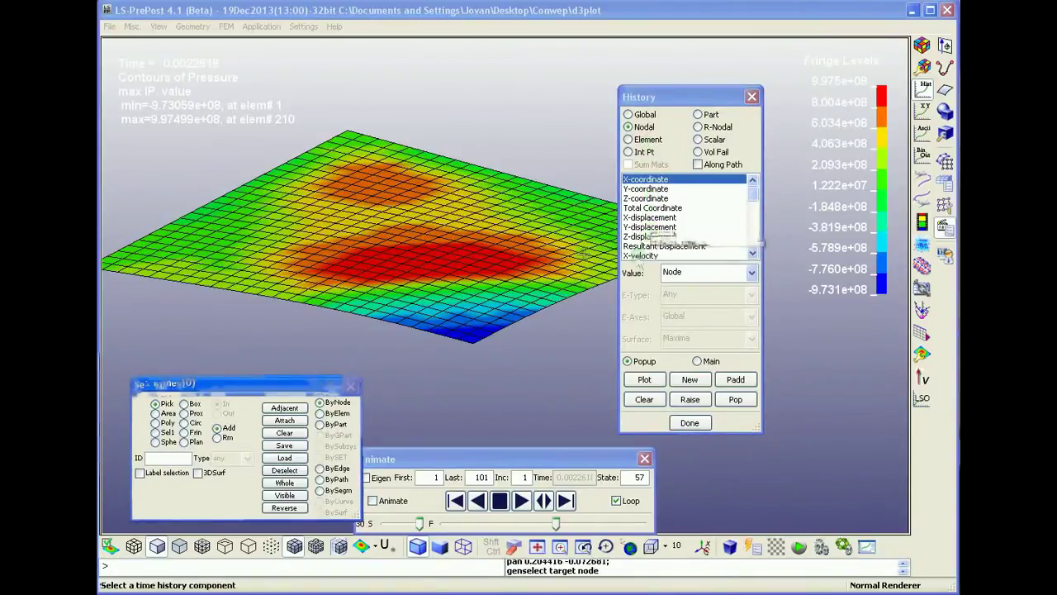
{"action": "left_click", "coordinate": [644, 238]}
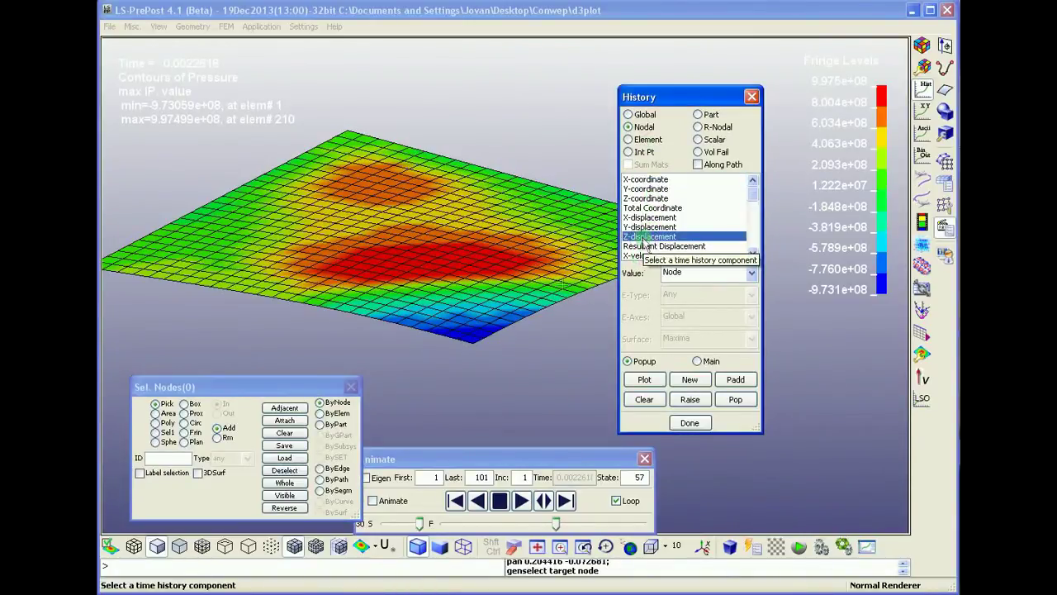
{"action": "left_click", "coordinate": [475, 347]}
{"action": "left_click", "coordinate": [641, 380]}
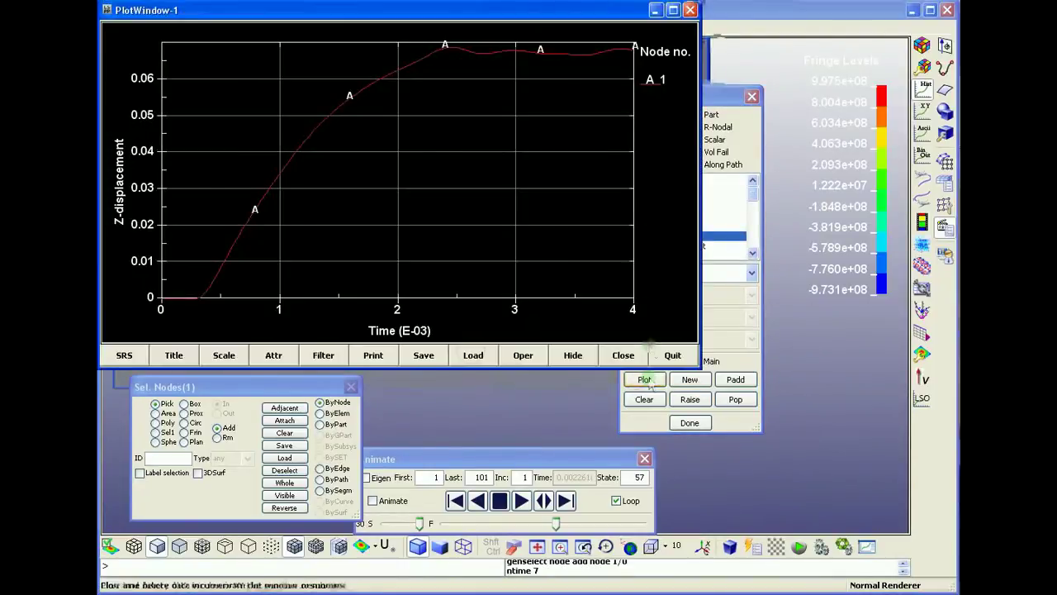
{"action": "left_click", "coordinate": [424, 355]}
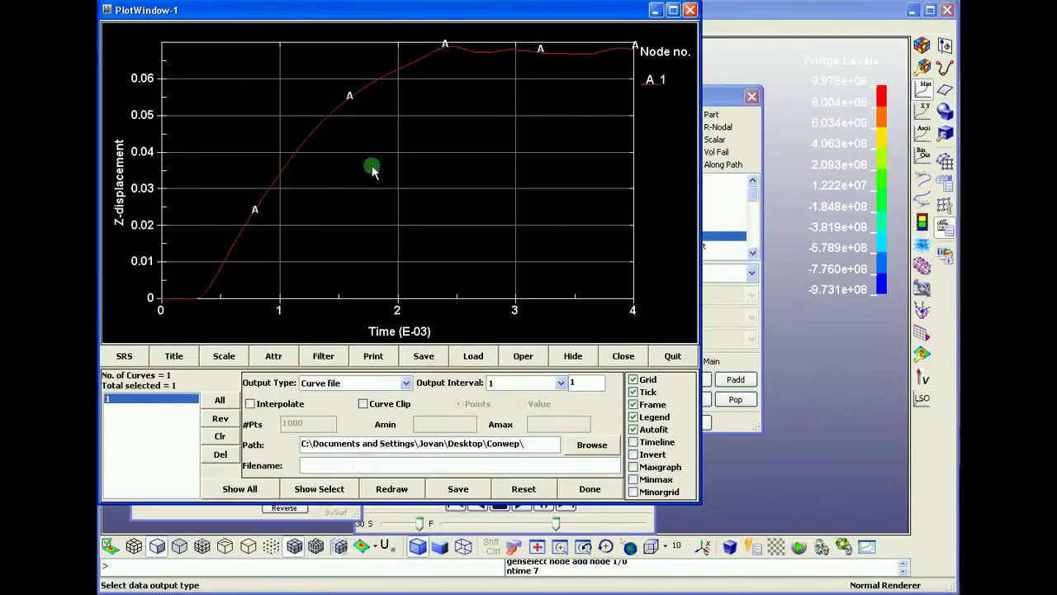
Write the curve file Z_displacement_of_the_center to the Conwep folder and close the plot window.
{"action": "type", "text": "Z displacement of the"}
{"action": "type", "text": "enter"}
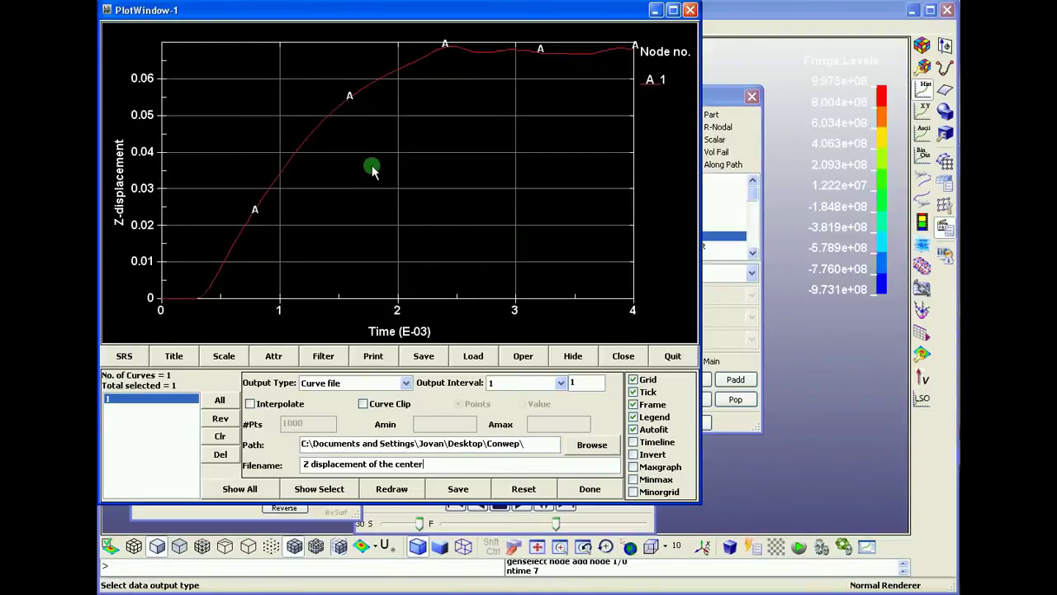
{"action": "left_click", "coordinate": [460, 489]}
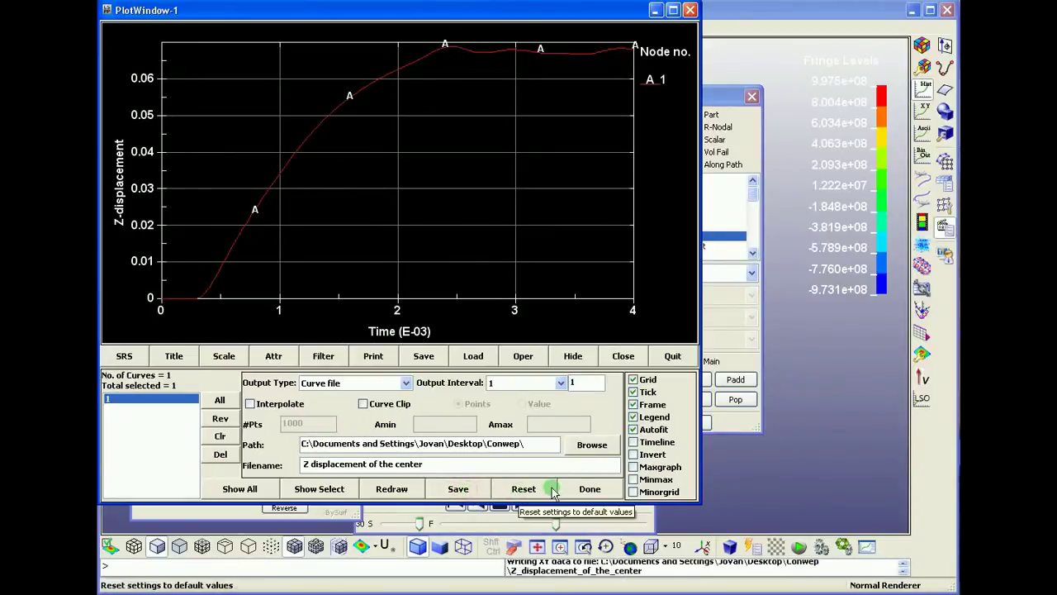
{"action": "left_click", "coordinate": [588, 489]}
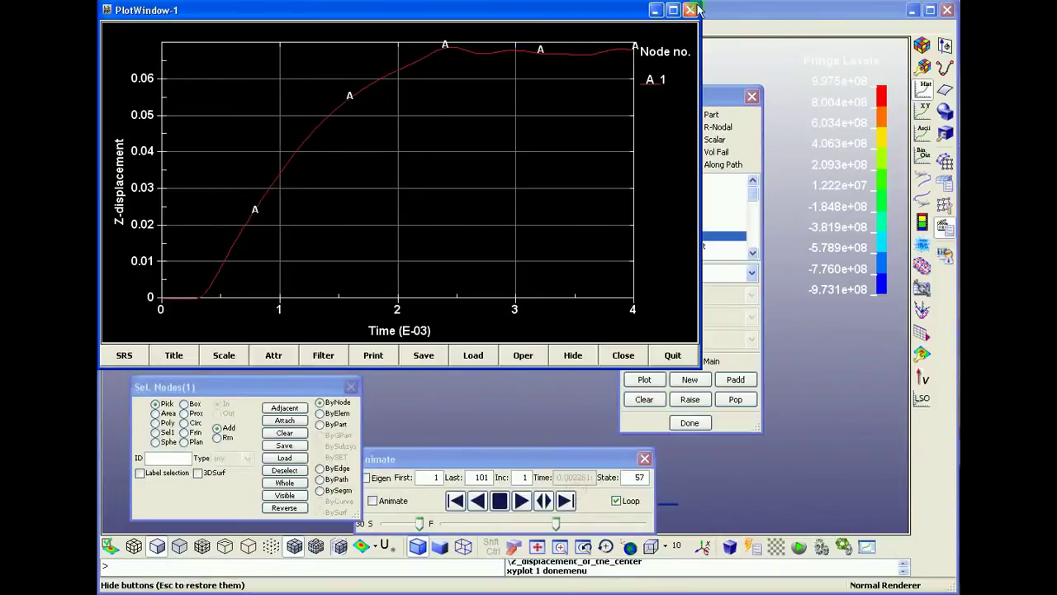
{"action": "left_click", "coordinate": [691, 10]}
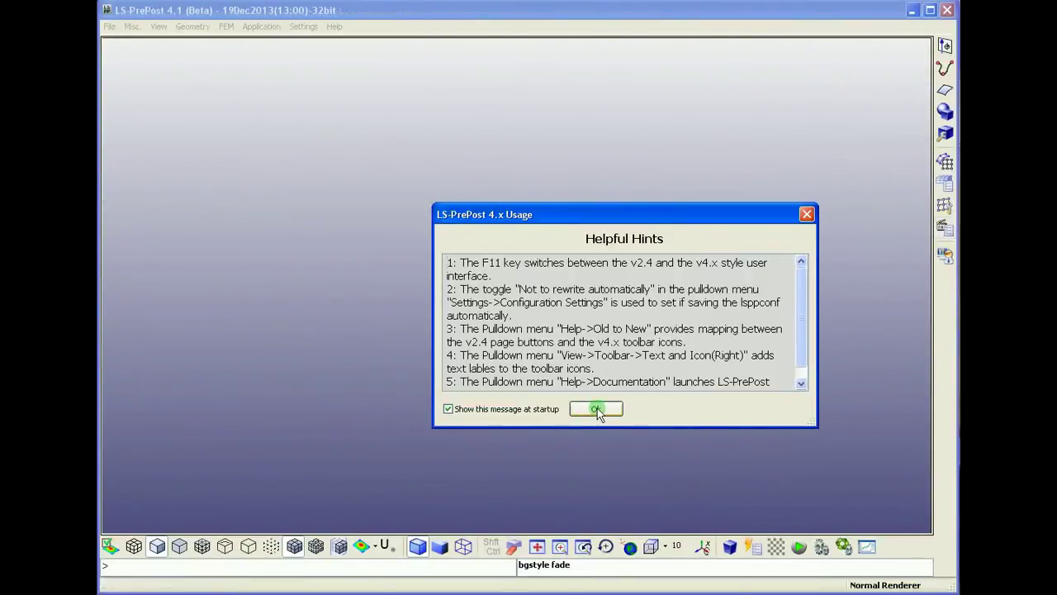
Dismiss the Helpful Hints dialog to reach an empty viewport.
{"action": "left_click", "coordinate": [596, 408]}
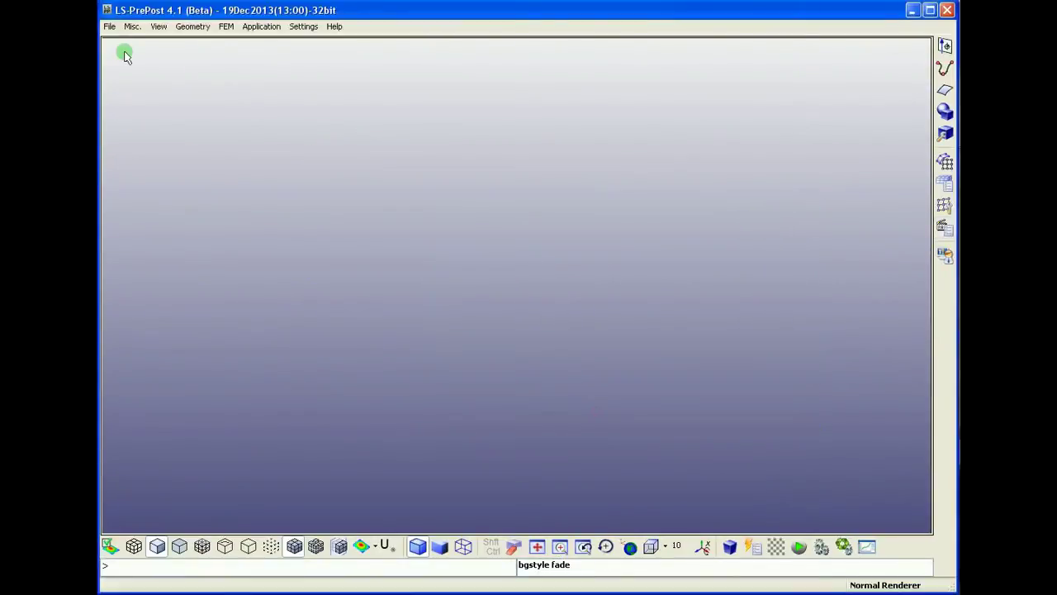
Load the blstfor interface force file from the Conwep folder and zoom out to fit the mesh.
{"action": "left_click", "coordinate": [108, 26]}
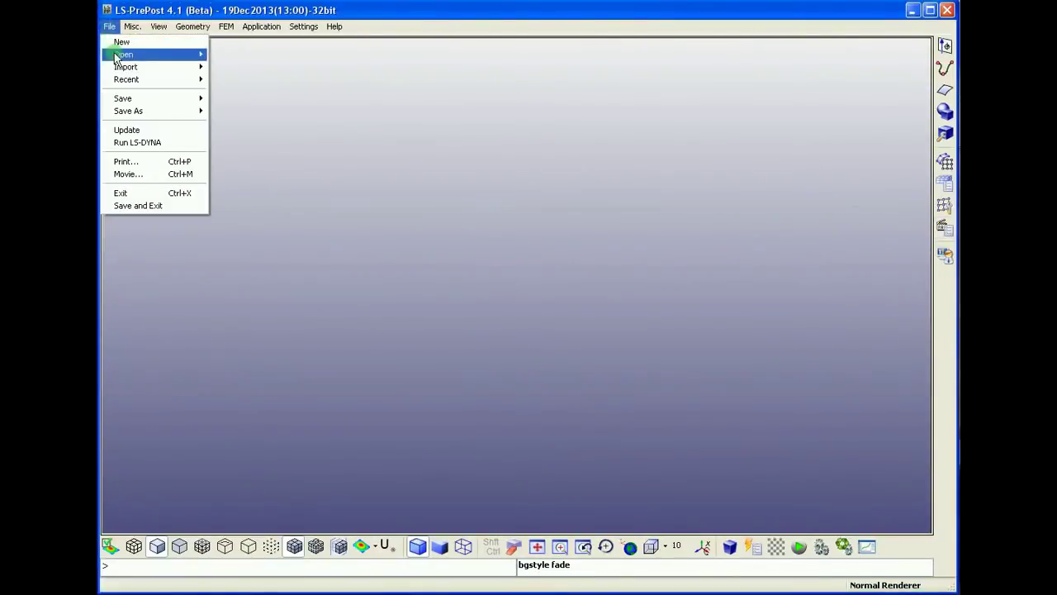
{"action": "mouse_move", "coordinate": [116, 55]}
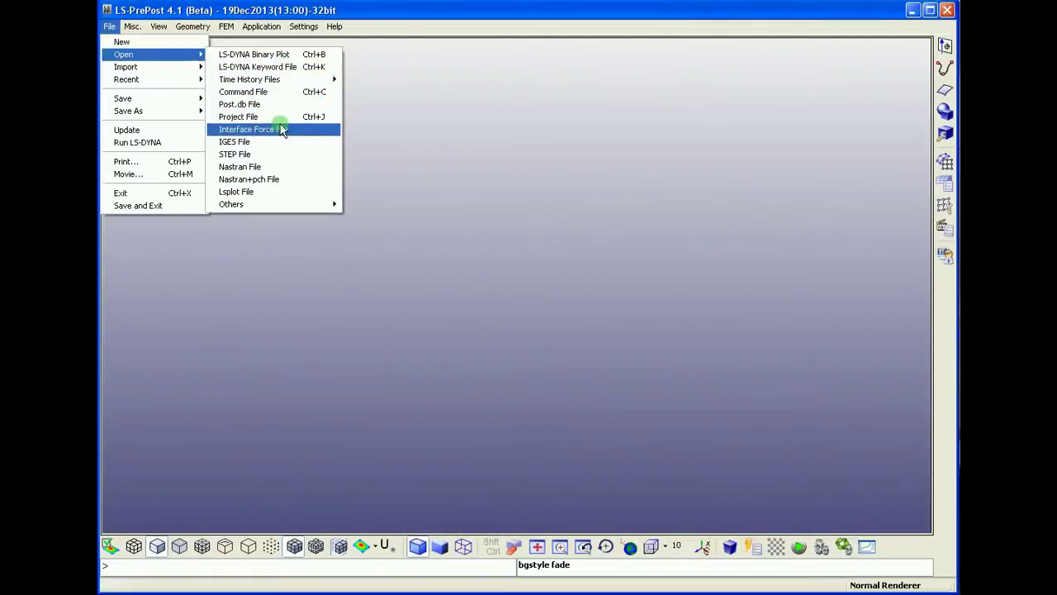
{"action": "left_click", "coordinate": [281, 130]}
{"action": "left_click", "coordinate": [199, 92]}
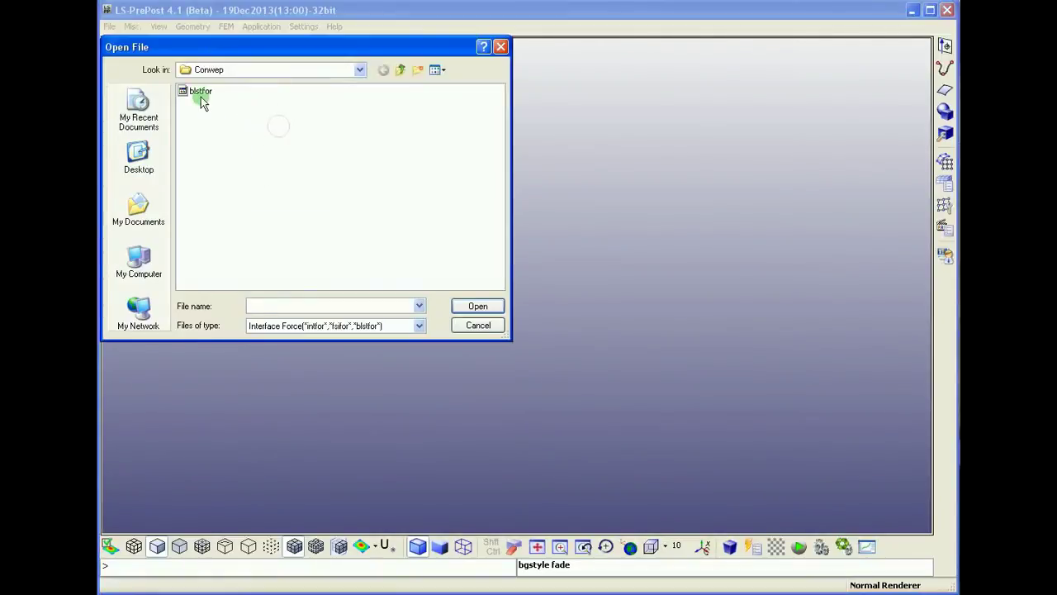
{"action": "left_click", "coordinate": [455, 306]}
{"action": "left_click", "coordinate": [501, 302]}
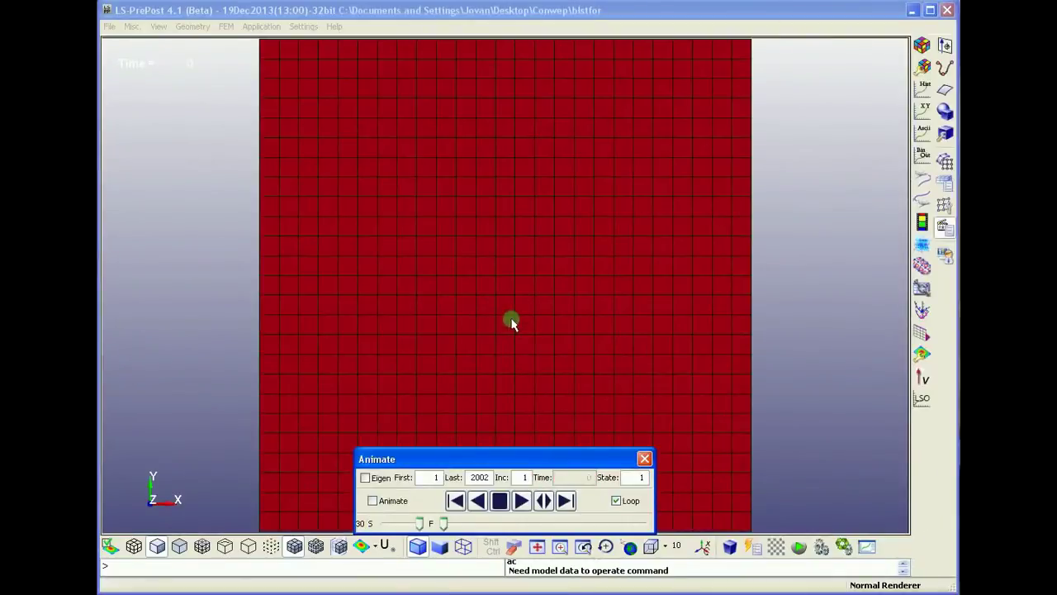
{"action": "left_click", "coordinate": [753, 413]}
{"action": "scroll", "coordinate": [505, 116], "scroll_direction": "down", "scroll_amount": 3}
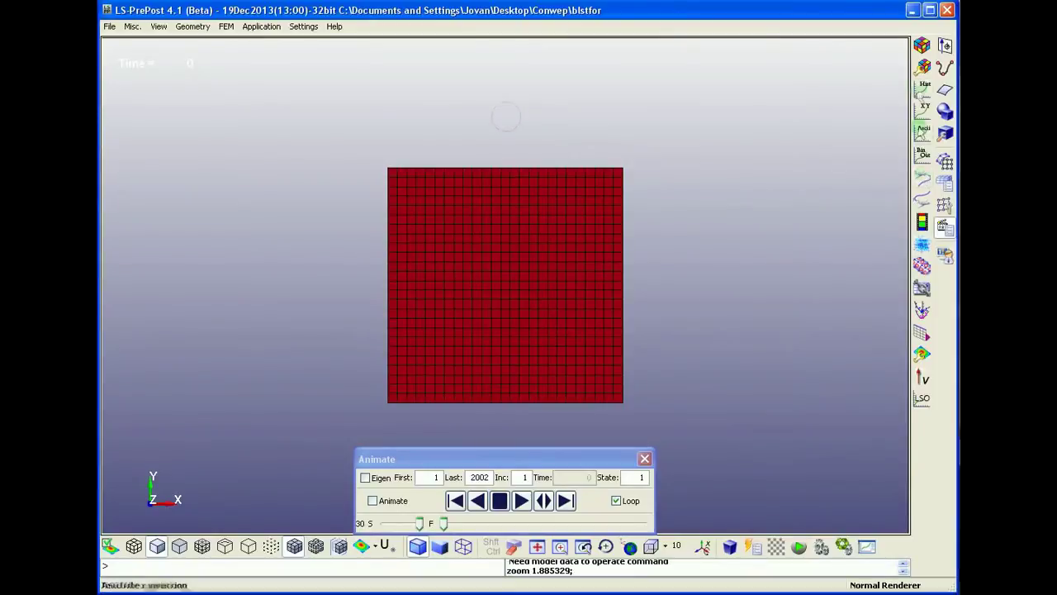
{"action": "left_click", "coordinate": [923, 95]}
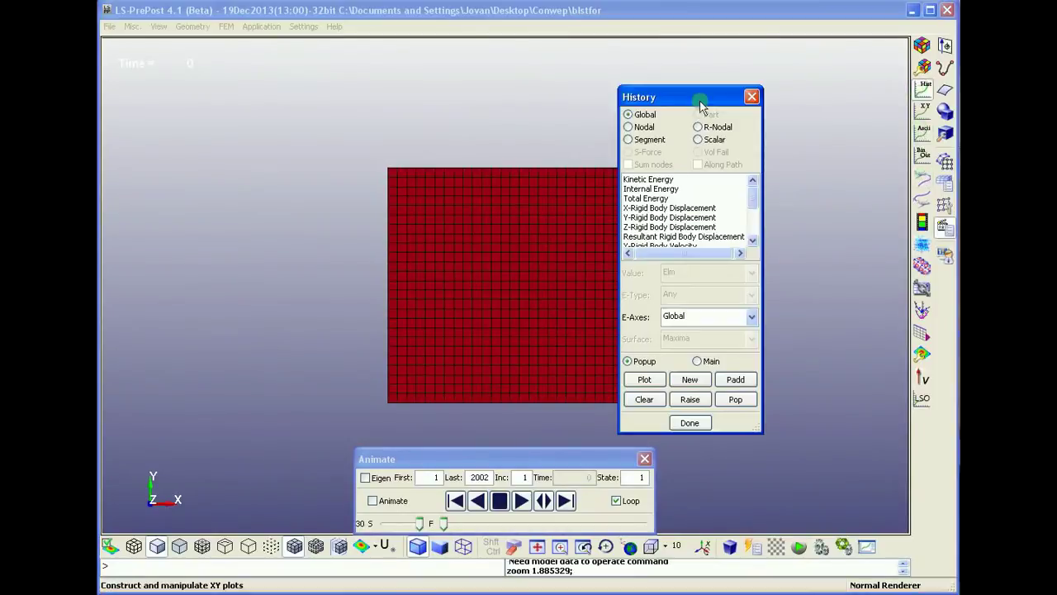
Plot segment Pressure P=P(Pi,Pr,Theta) histories for bottom-edge segments 416, 393 and 459.
{"action": "left_click", "coordinate": [629, 140]}
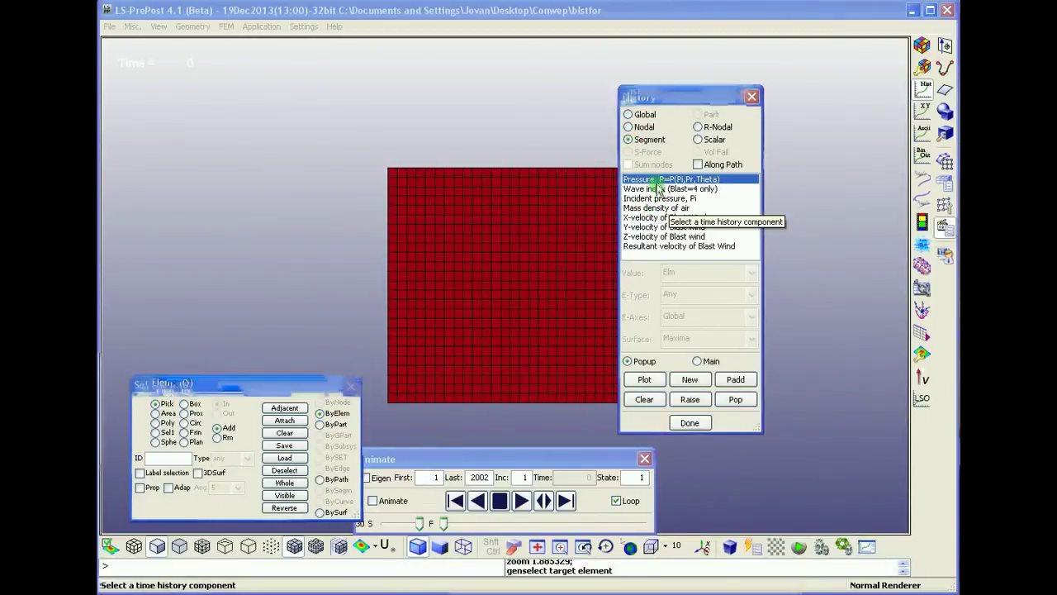
{"action": "left_click", "coordinate": [658, 181]}
{"action": "left_click", "coordinate": [658, 198]}
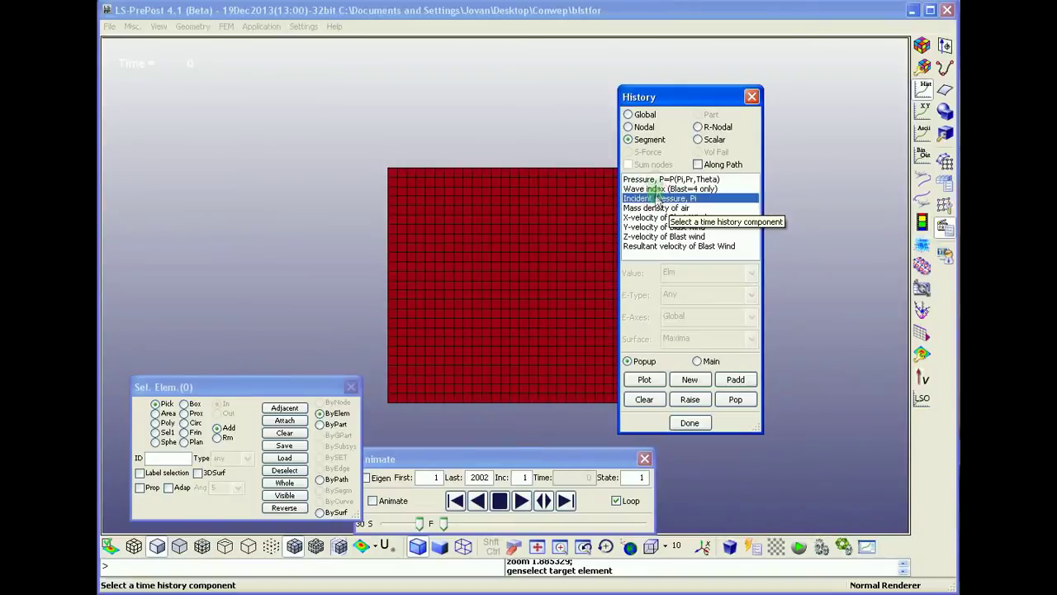
{"action": "left_click", "coordinate": [656, 180]}
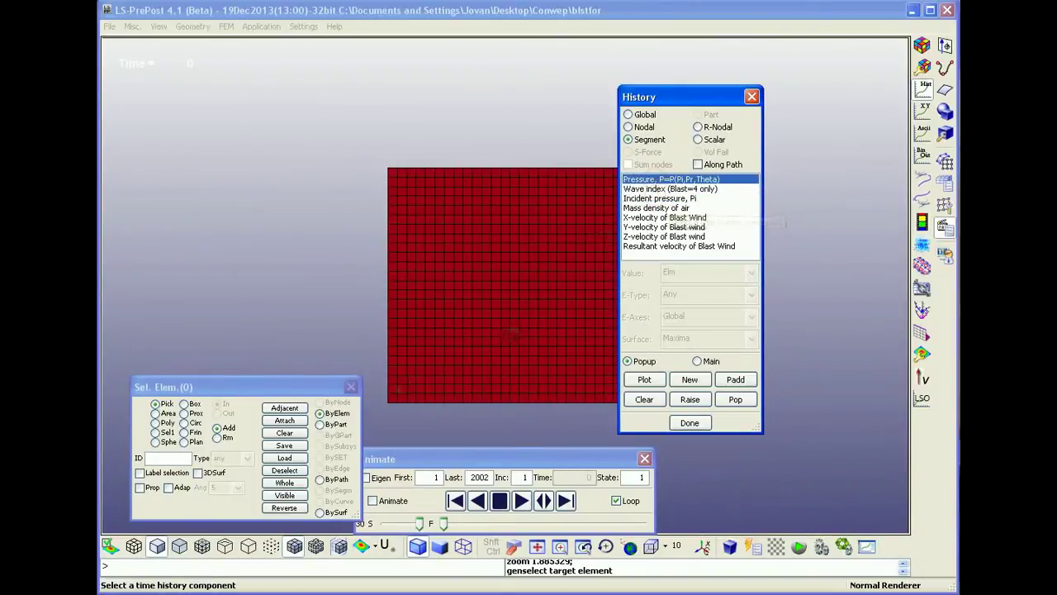
{"action": "left_click", "coordinate": [392, 396]}
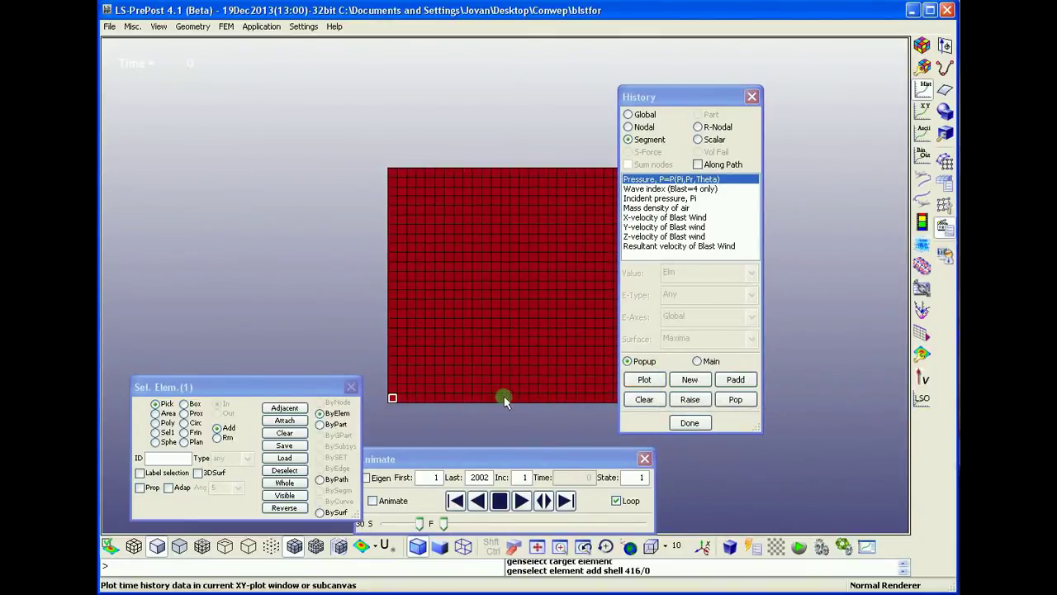
{"action": "left_click", "coordinate": [467, 397]}
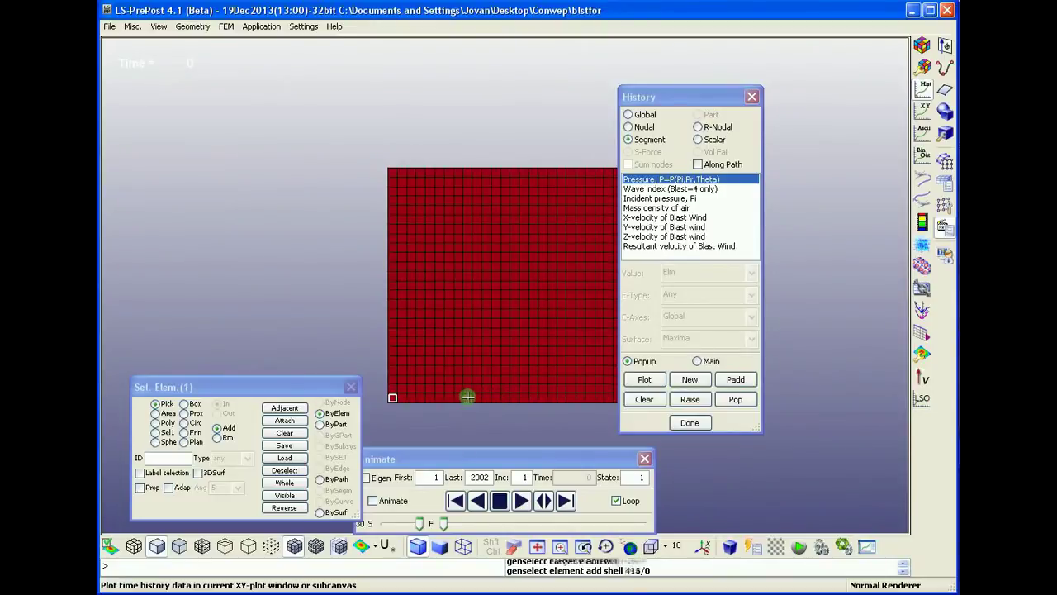
{"action": "left_click", "coordinate": [537, 399]}
{"action": "left_click", "coordinate": [649, 381]}
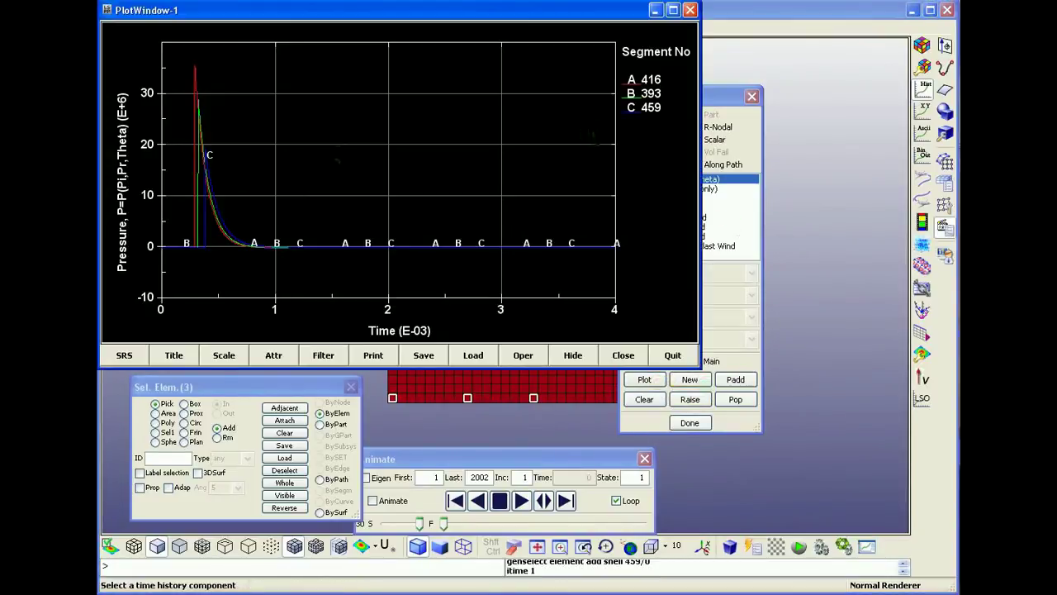
Write the plotted reflected pressure curves to curve file 'Reflected pressures' in the Conwep folder.
{"action": "left_click", "coordinate": [339, 157]}
{"action": "left_click", "coordinate": [639, 195]}
{"action": "left_click", "coordinate": [550, 244]}
{"action": "left_click", "coordinate": [435, 360]}
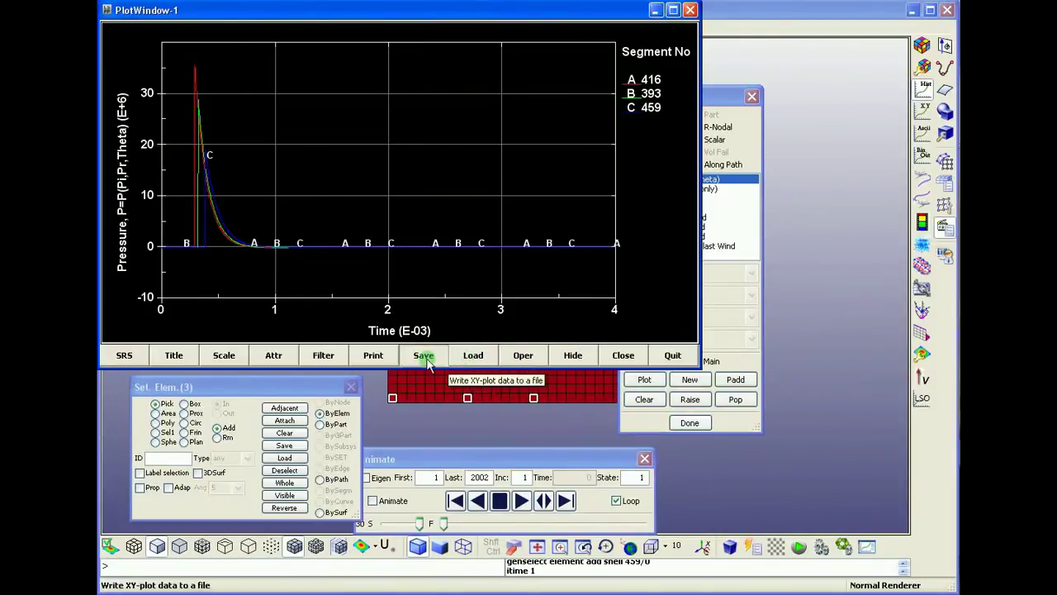
{"action": "left_click", "coordinate": [424, 357]}
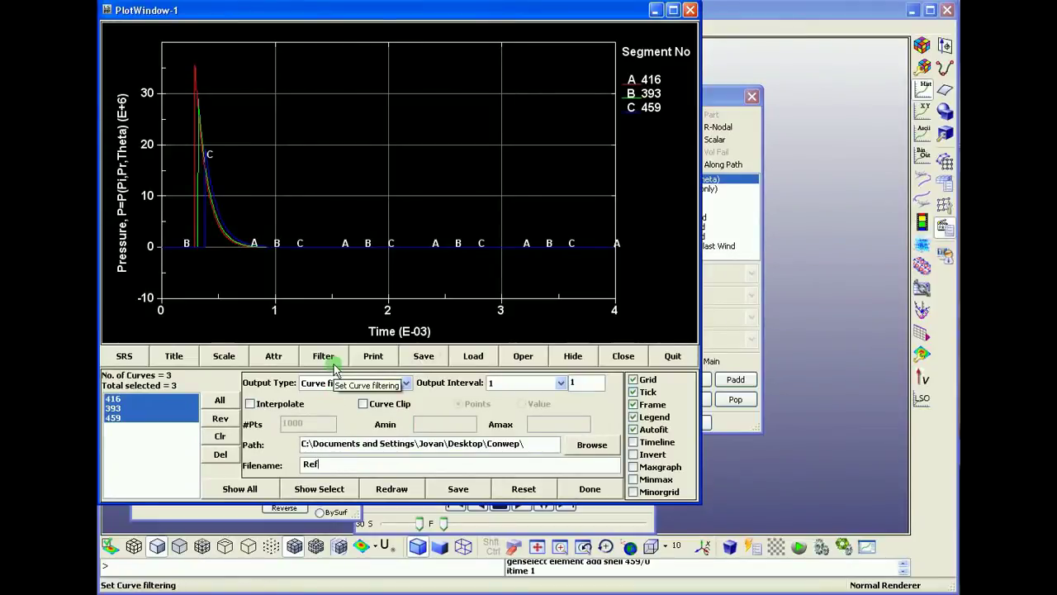
{"action": "type", "text": "Reflec"}
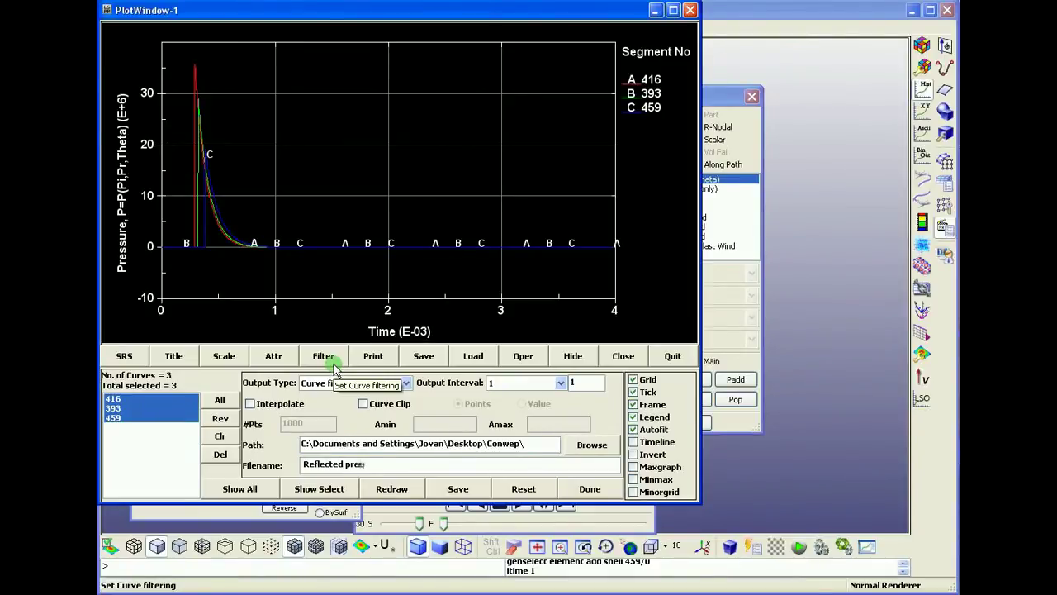
{"action": "type", "text": "ted pressures"}
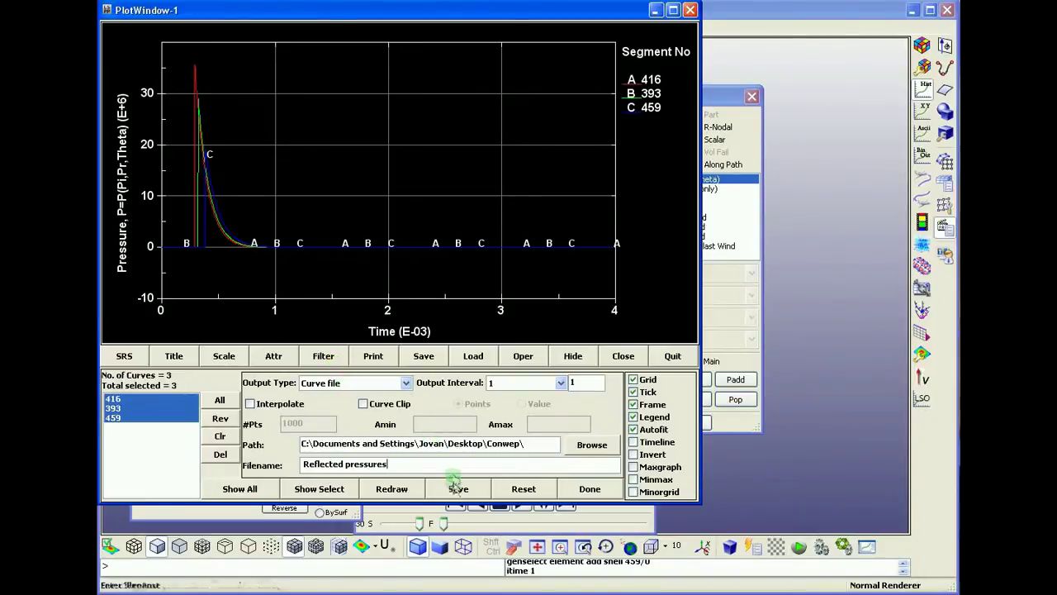
{"action": "left_click", "coordinate": [456, 488]}
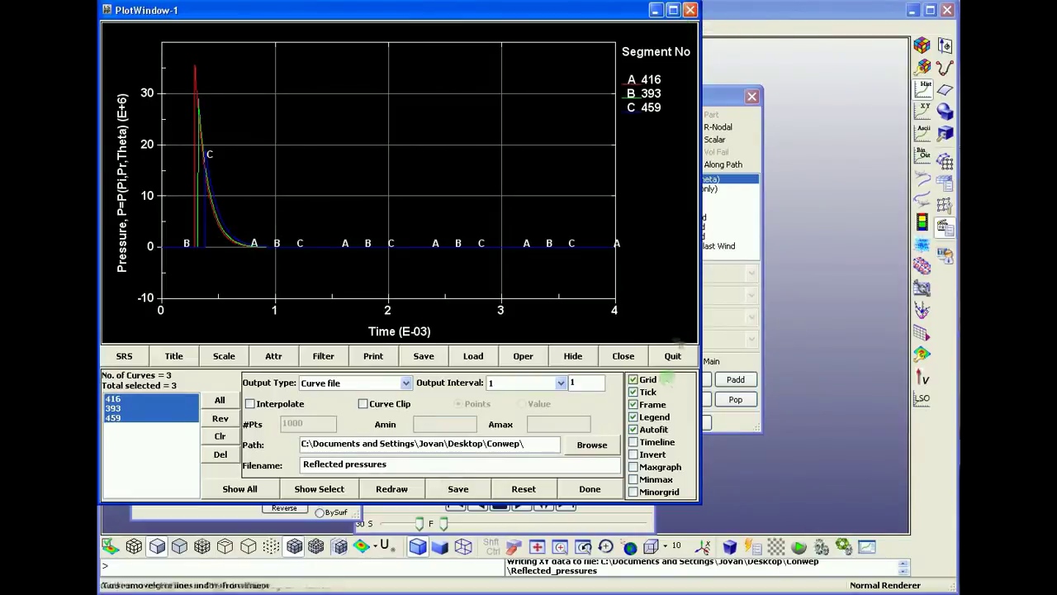
{"action": "left_click", "coordinate": [732, 103]}
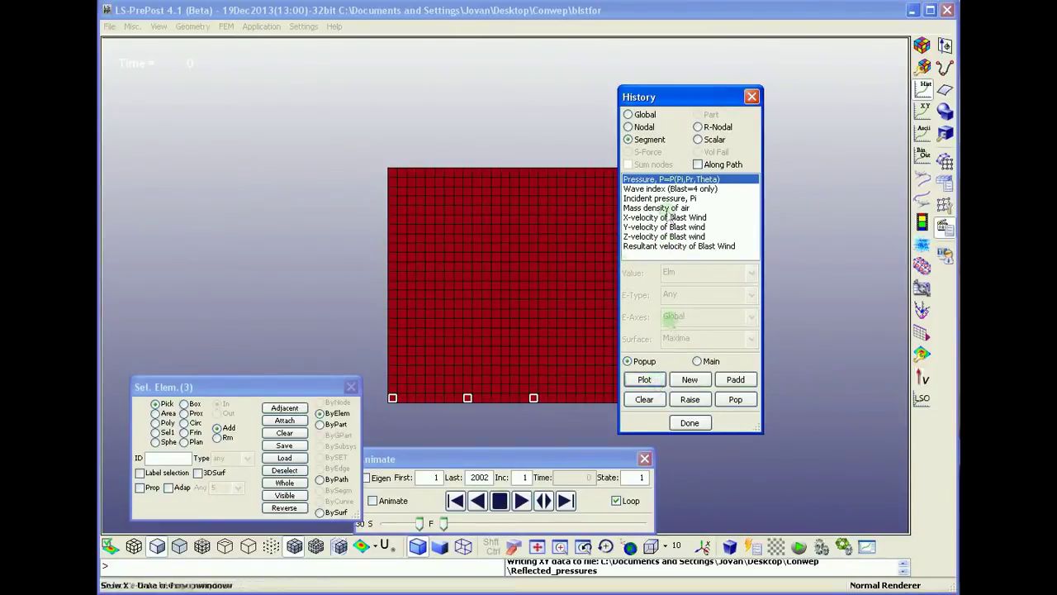
Plot 'Incident pressure, Pi' for the three segments and save it as curve file 'Incident pressures'.
{"action": "left_click", "coordinate": [660, 198]}
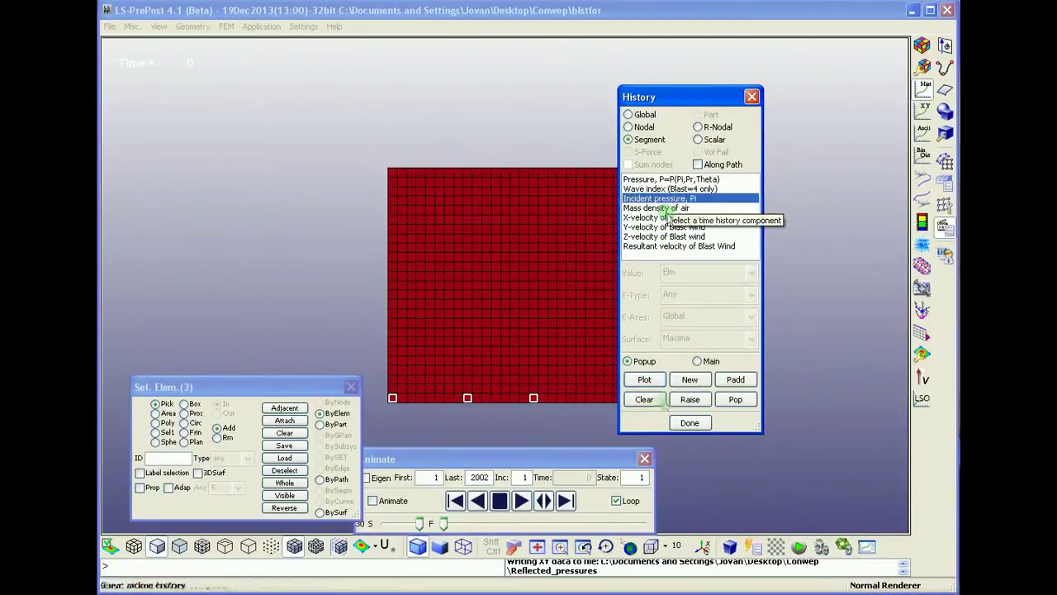
{"action": "left_click", "coordinate": [643, 379]}
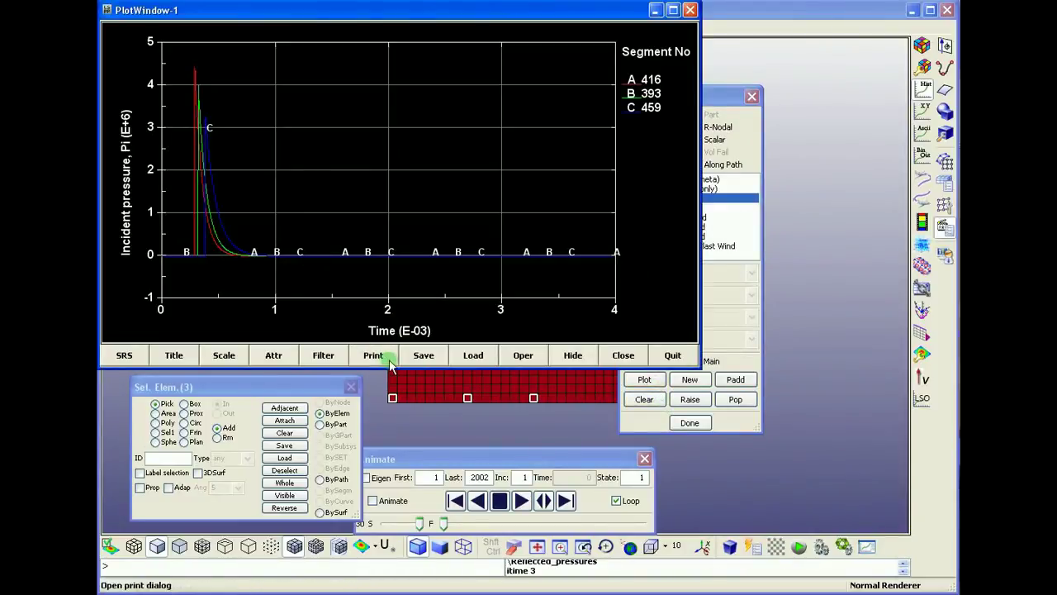
{"action": "left_click", "coordinate": [418, 362]}
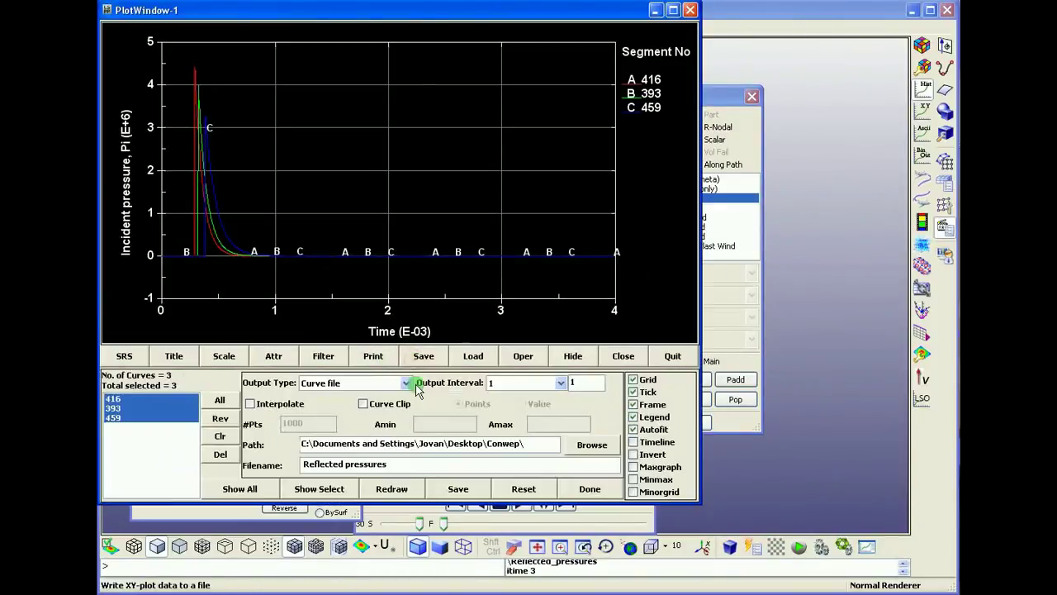
{"action": "double_click", "coordinate": [346, 465]}
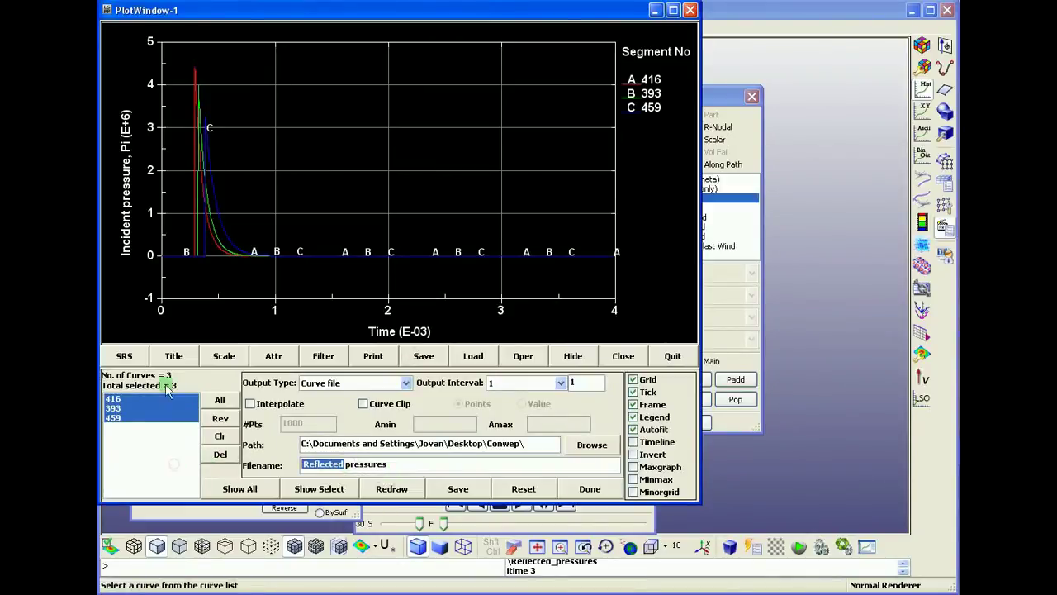
{"action": "type", "text": "In"}
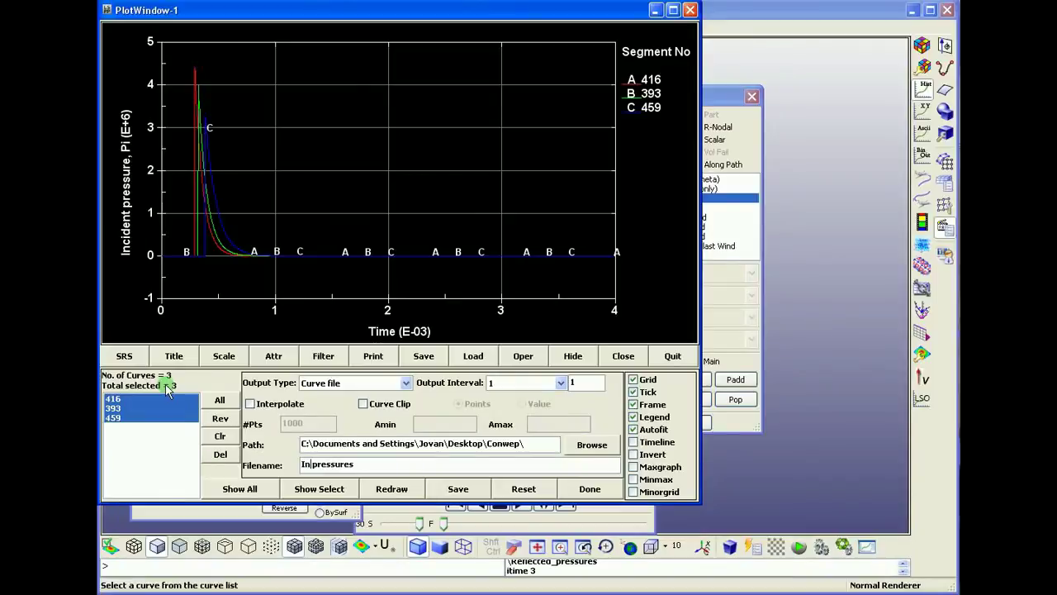
{"action": "type", "text": "cident"}
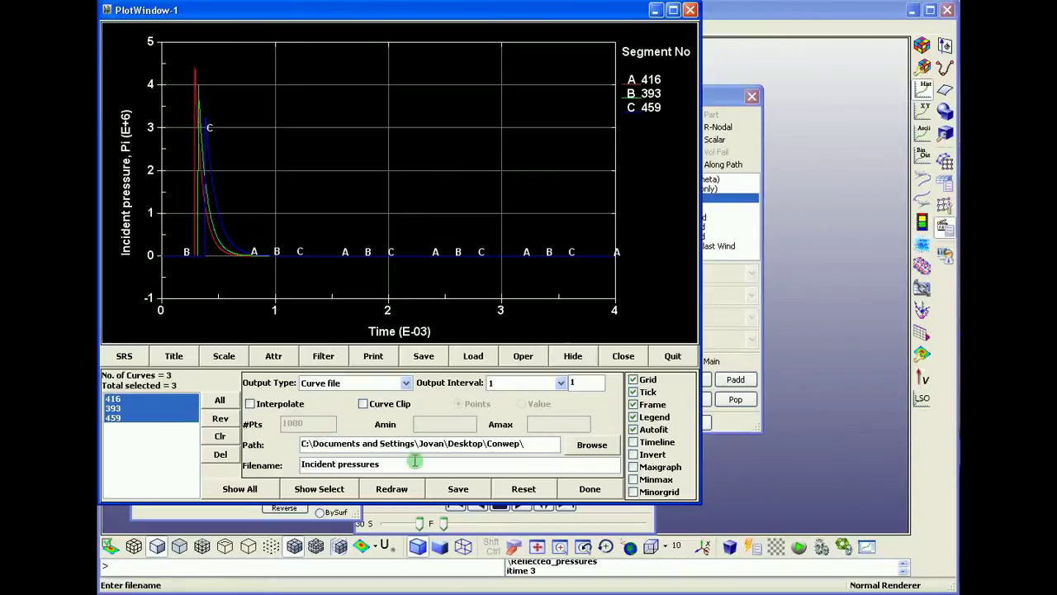
{"action": "left_click", "coordinate": [446, 488]}
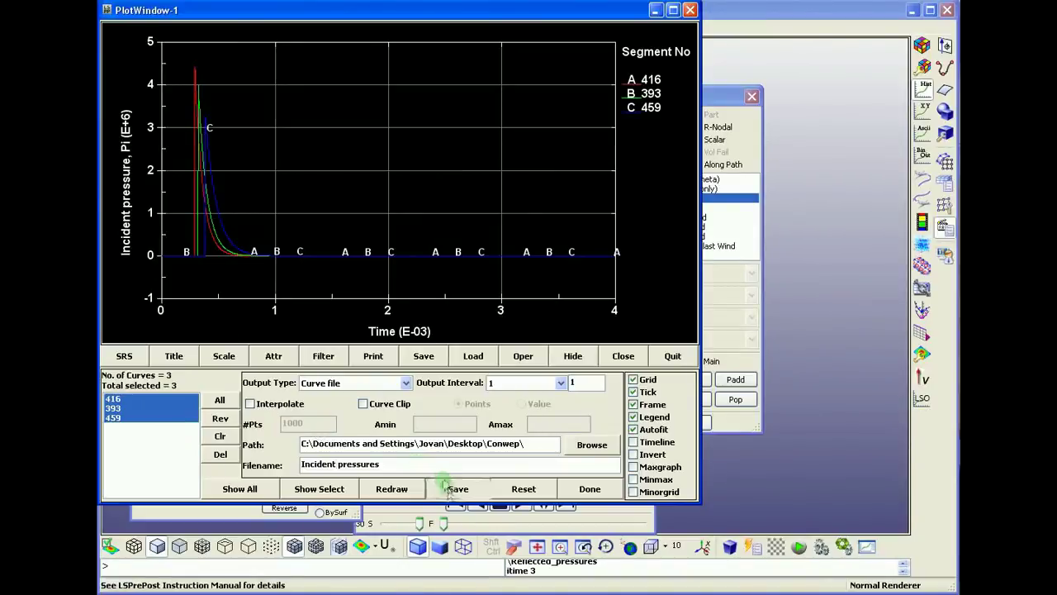
{"action": "left_click", "coordinate": [585, 488]}
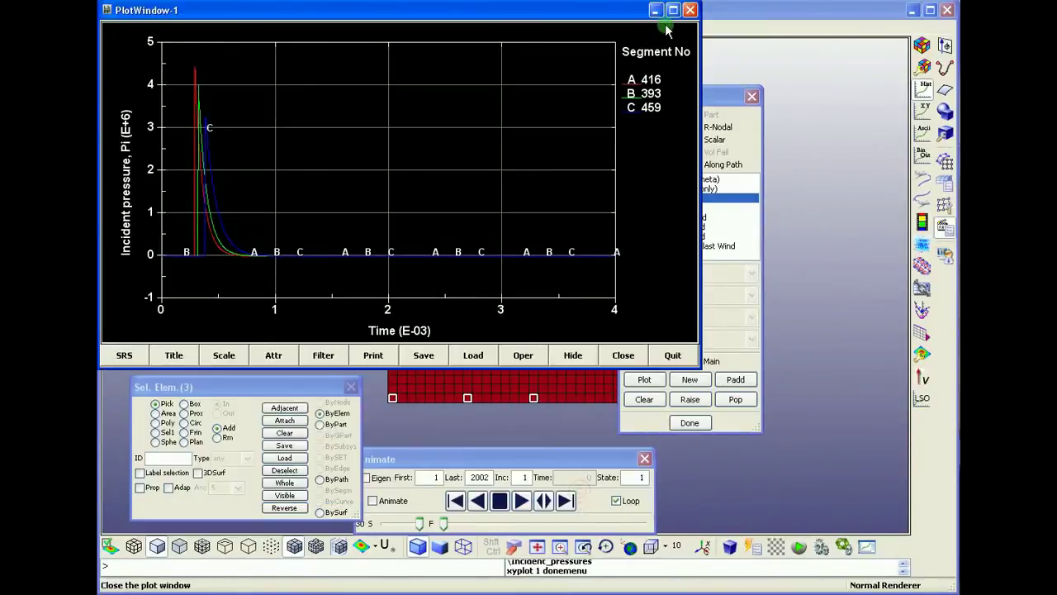
{"action": "left_click", "coordinate": [690, 10]}
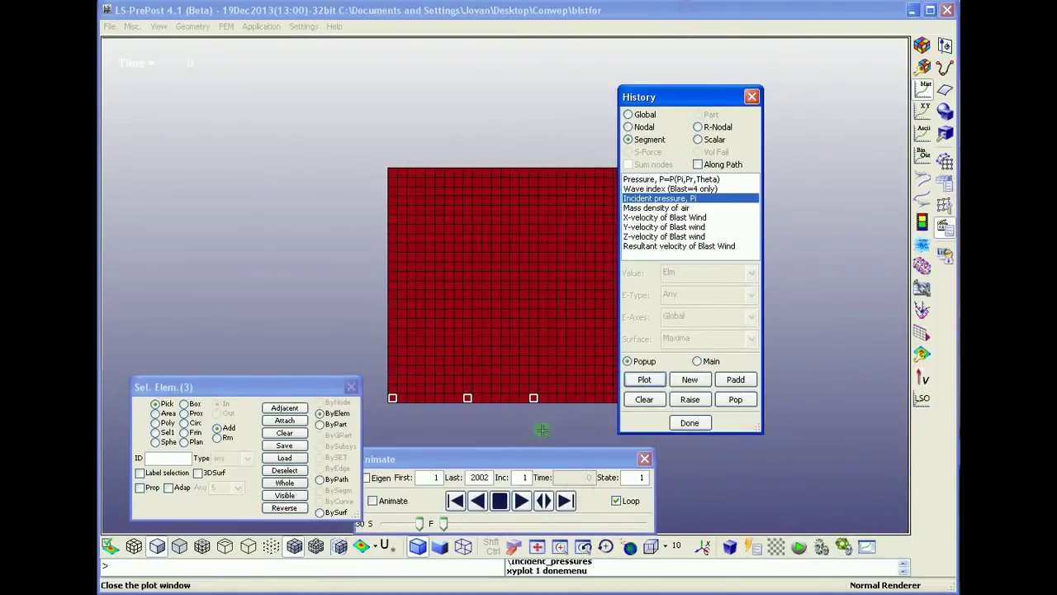
Clear the picked segments and plot the Pressure history of segment 416 alone.
{"action": "left_click", "coordinate": [638, 399]}
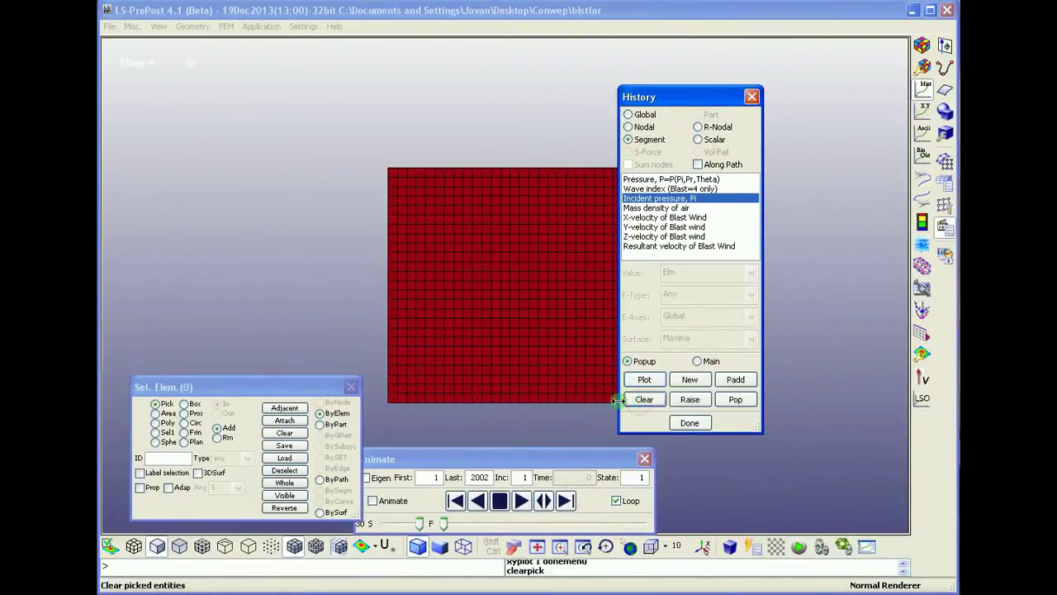
{"action": "left_click", "coordinate": [392, 398]}
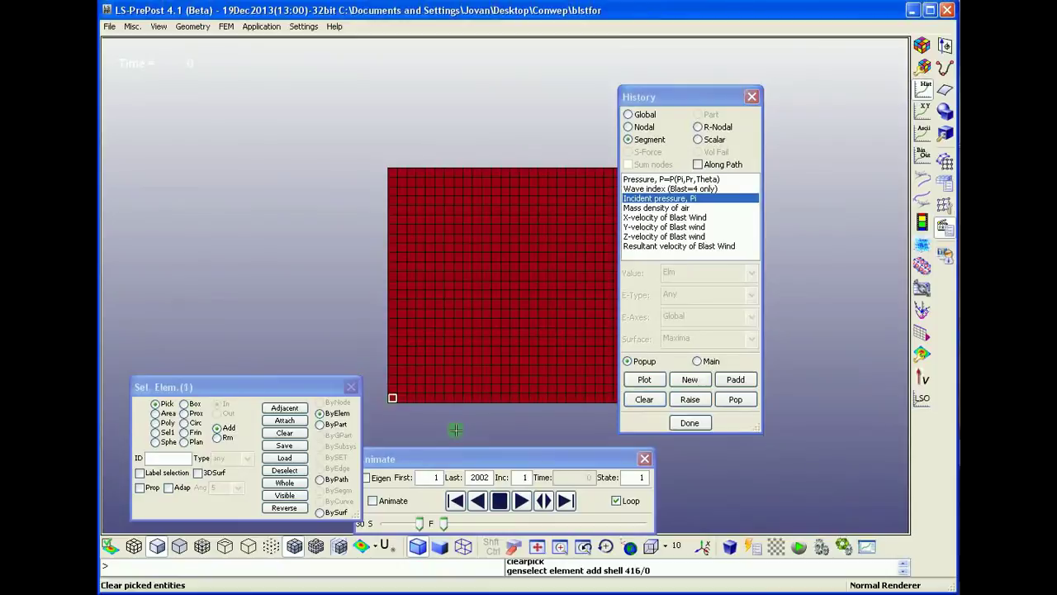
{"action": "left_click", "coordinate": [670, 179]}
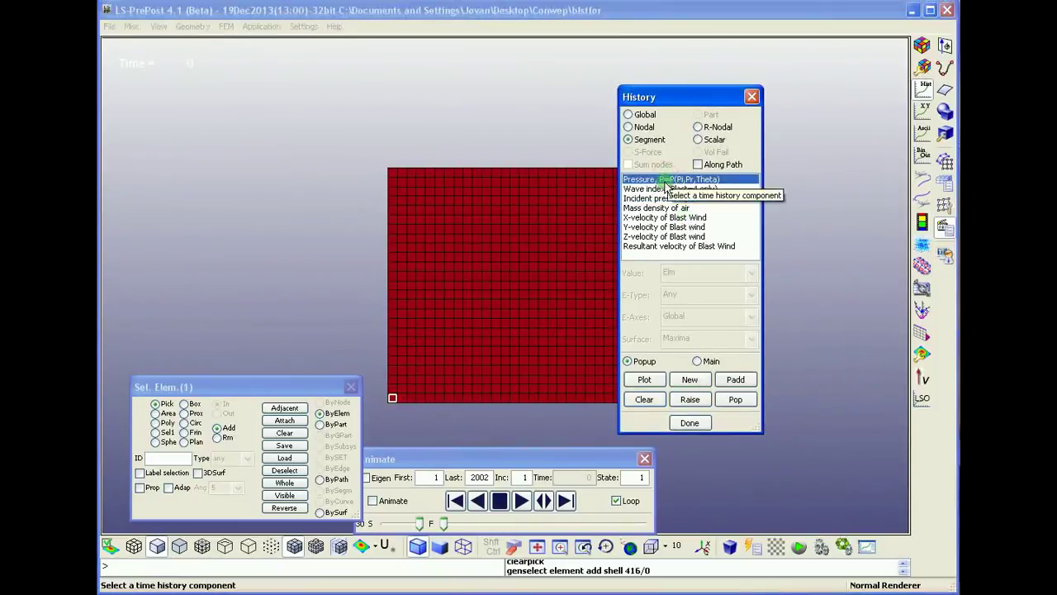
{"action": "left_click", "coordinate": [643, 380]}
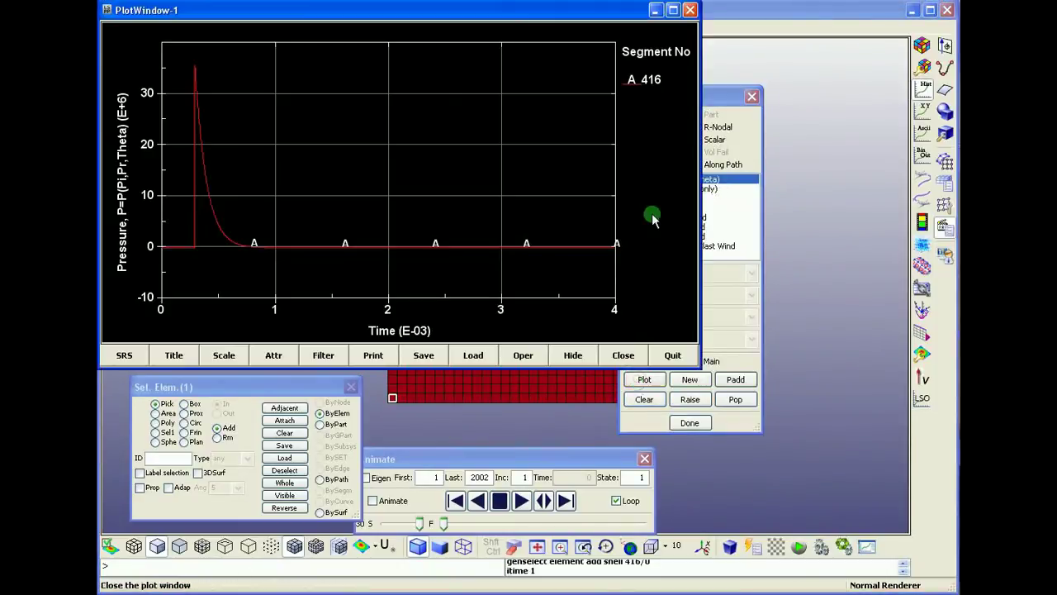
Overlay segment 416's 'Incident pressure, Pi' history onto the existing pressure plot.
{"action": "left_click", "coordinate": [717, 103]}
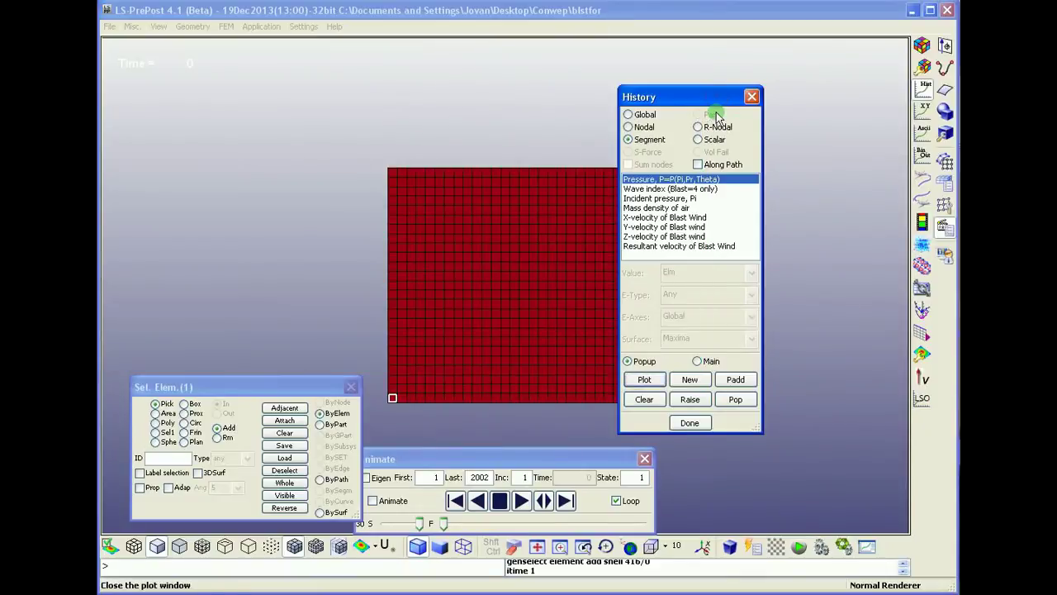
{"action": "left_click", "coordinate": [682, 198]}
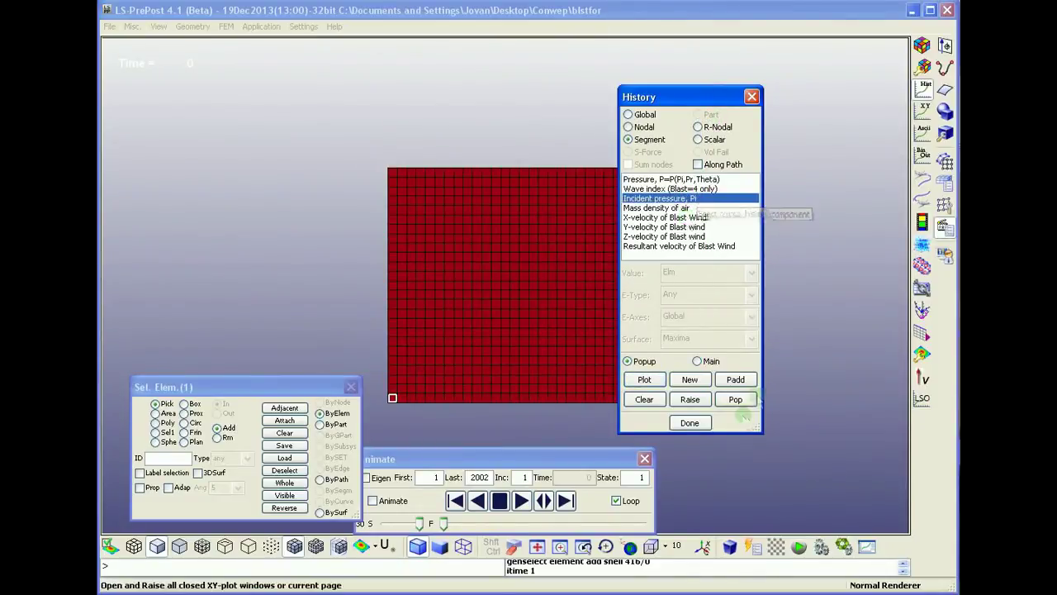
{"action": "left_click", "coordinate": [735, 379]}
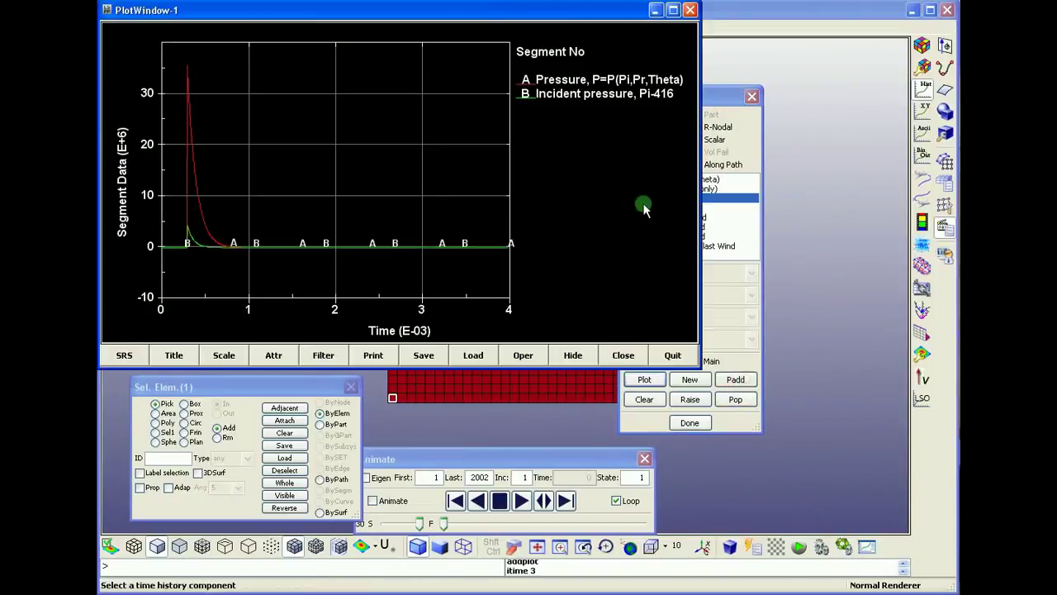